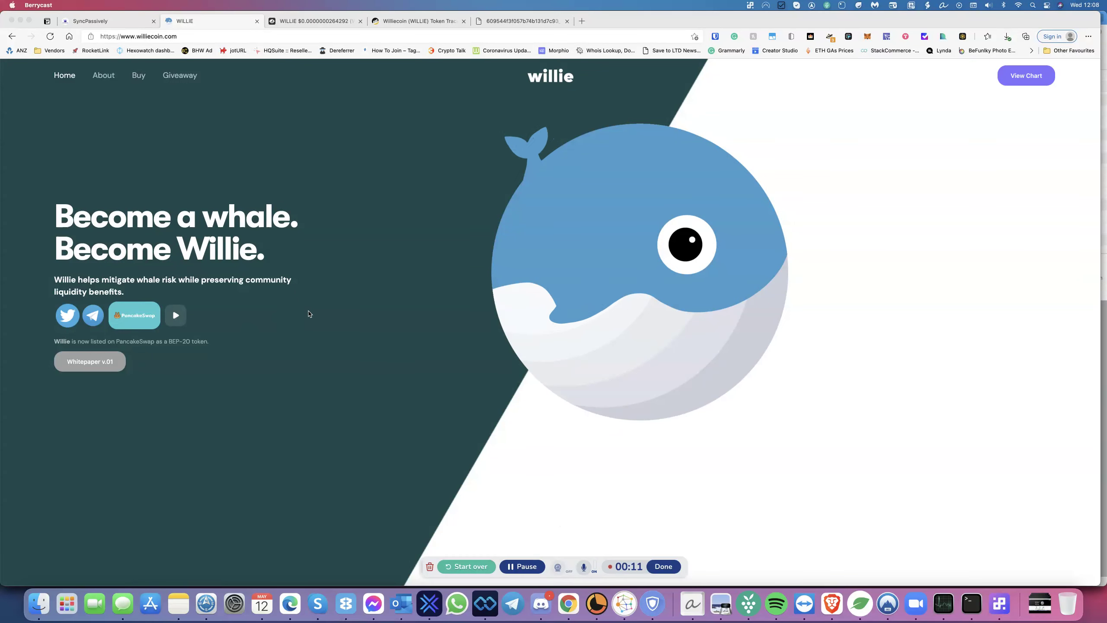
scroll(321, 309, "down", 3)
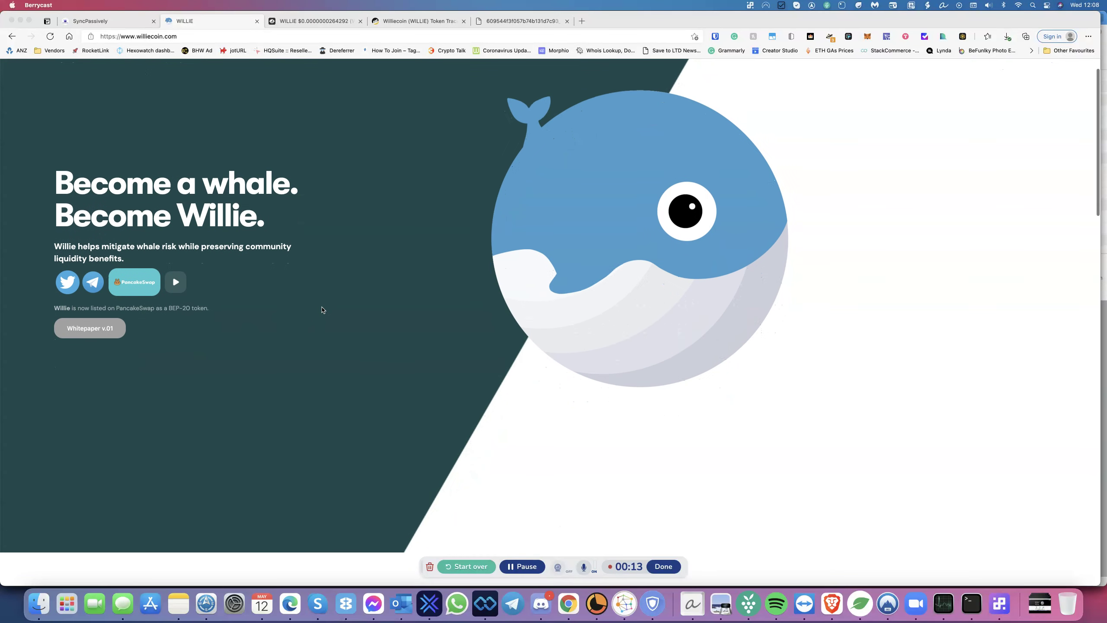
scroll(368, 337, "down", 3)
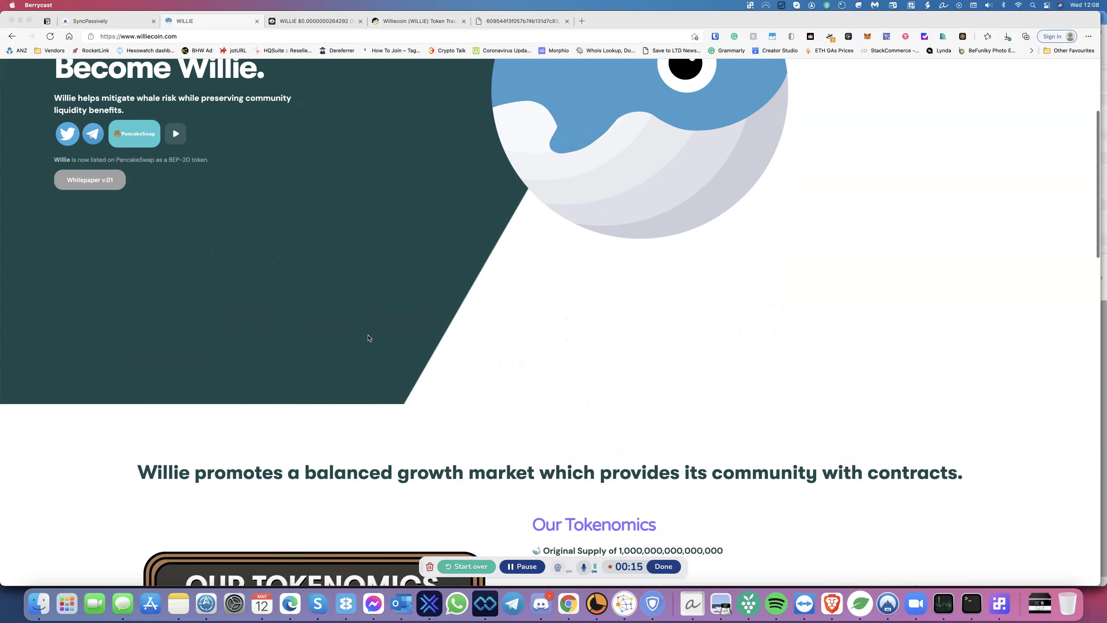
scroll(368, 337, "down", 3)
scroll(368, 338, "down", 2)
scroll(415, 302, "down", 1)
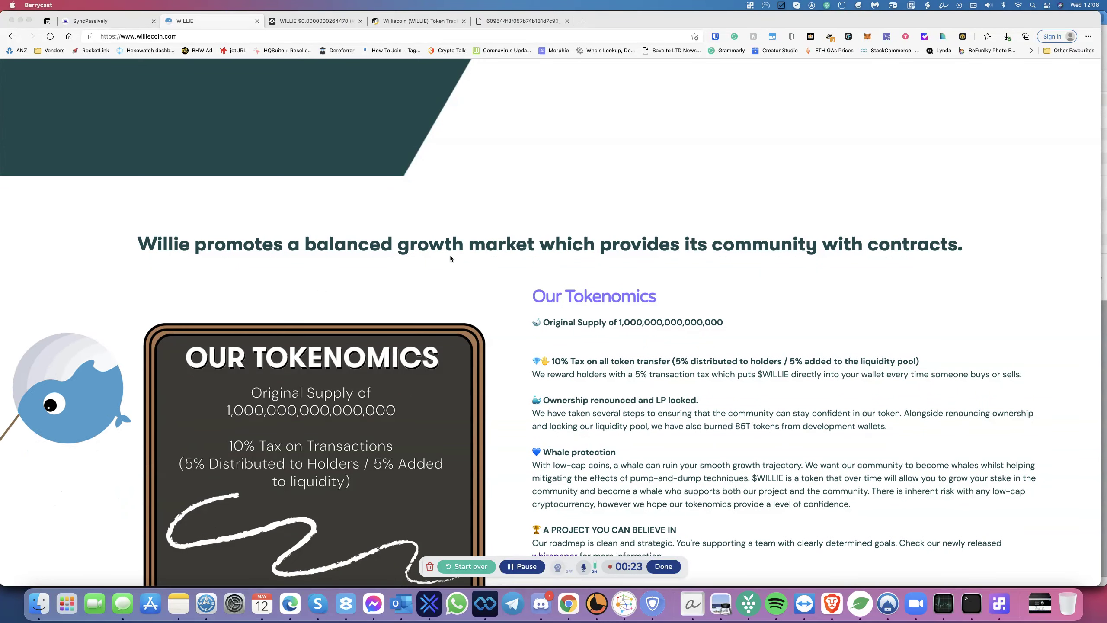
scroll(652, 226, "down", 2)
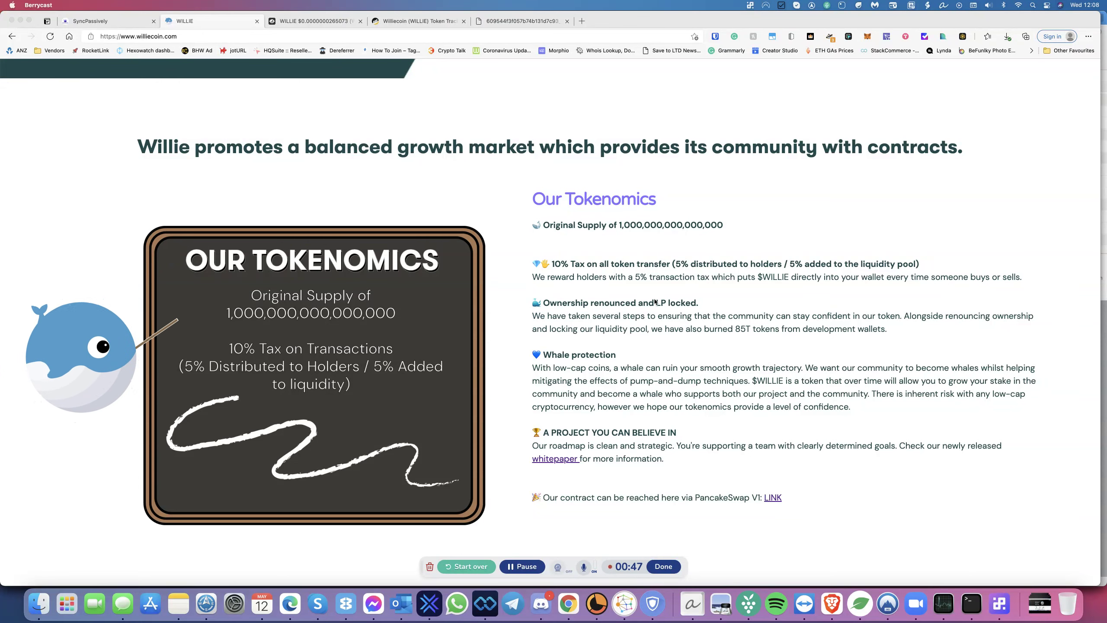
scroll(667, 284, "down", 1)
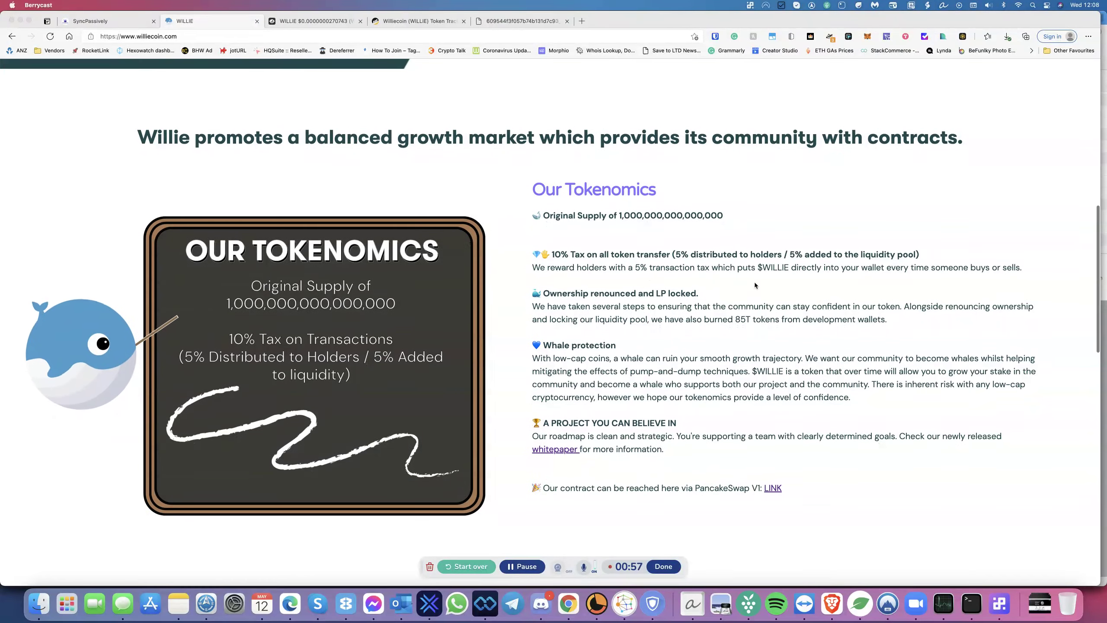
scroll(558, 305, "down", 1)
- Focus the Willie website and read down to the Join the ocean and social sharing sections
left_click(597, 292)
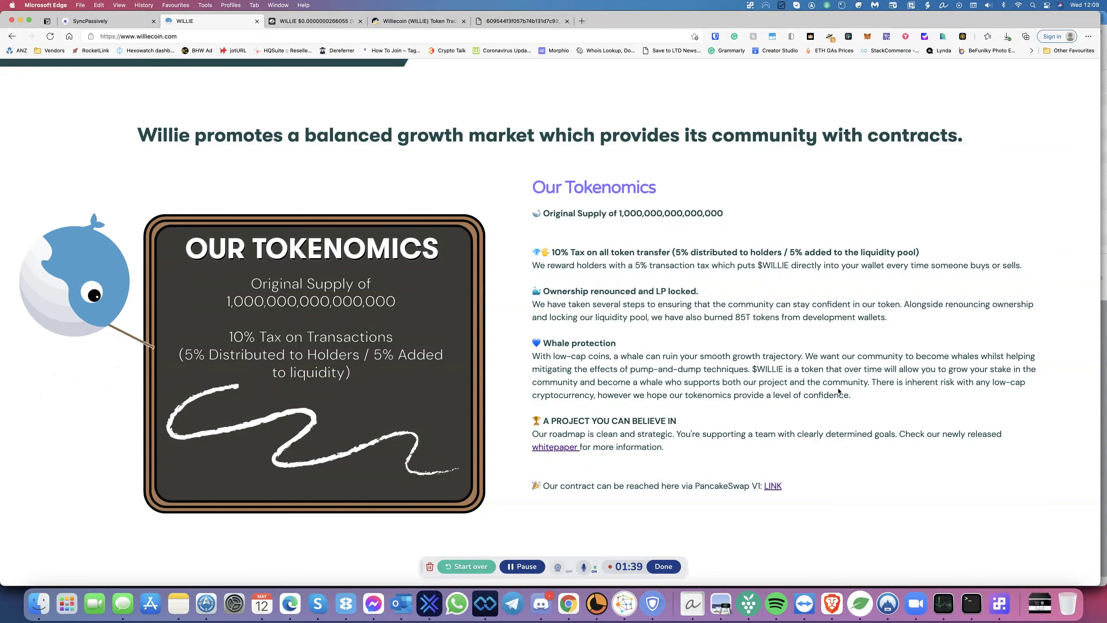
scroll(863, 392, "down", 2)
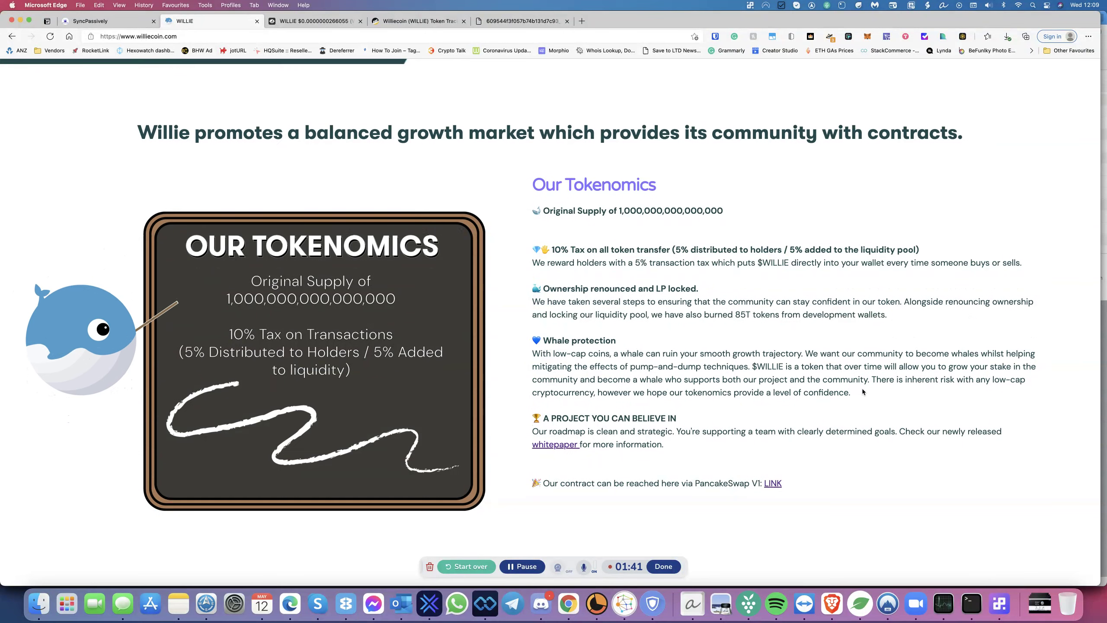
scroll(862, 392, "down", 3)
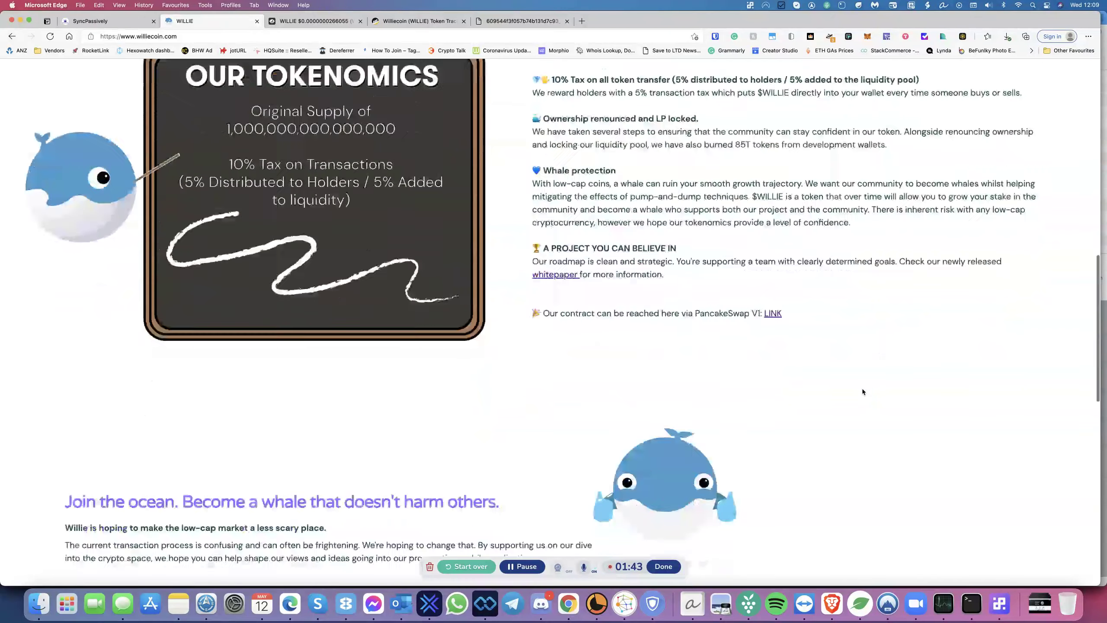
scroll(864, 391, "down", 5)
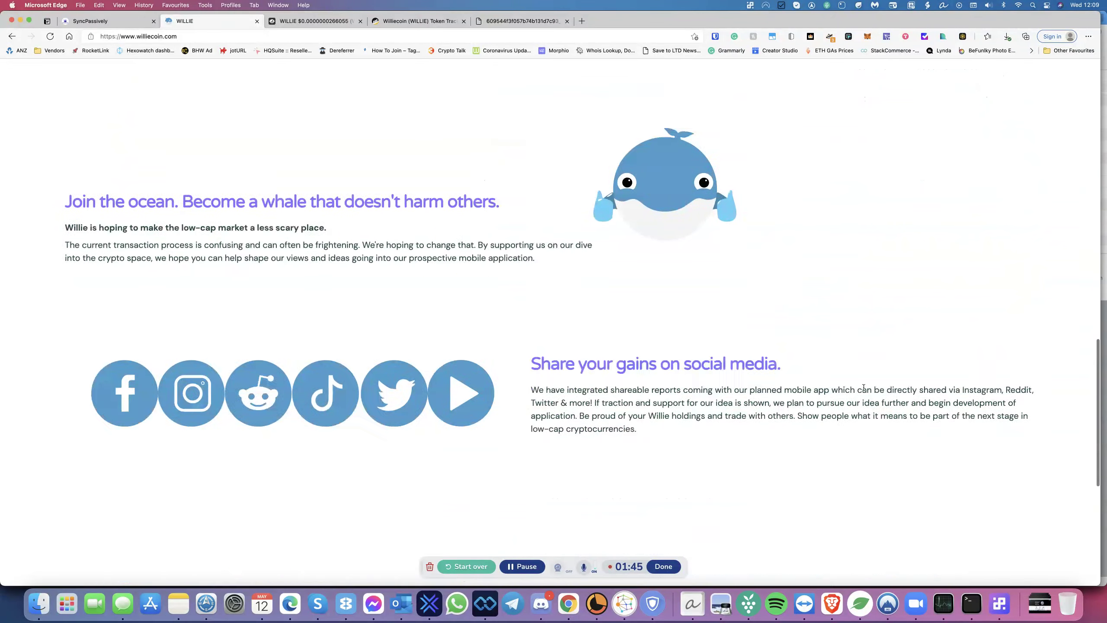
scroll(810, 328, "up", 2)
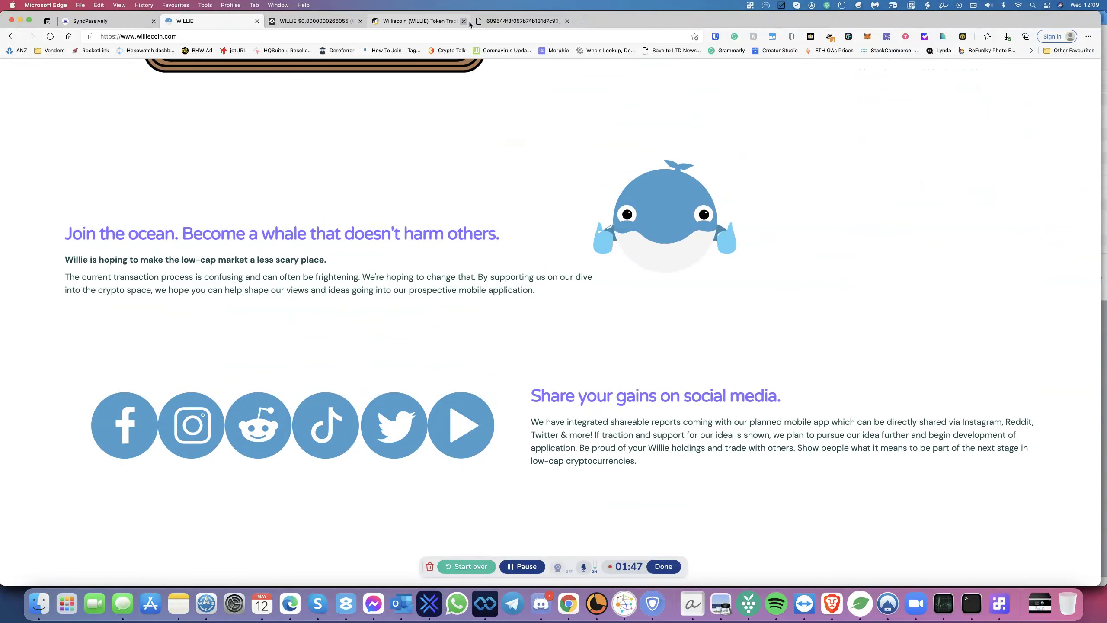
- Bring up the Willie whitepaper PDF and read through to page 8
left_click(495, 22)
scroll(242, 289, "down", 3)
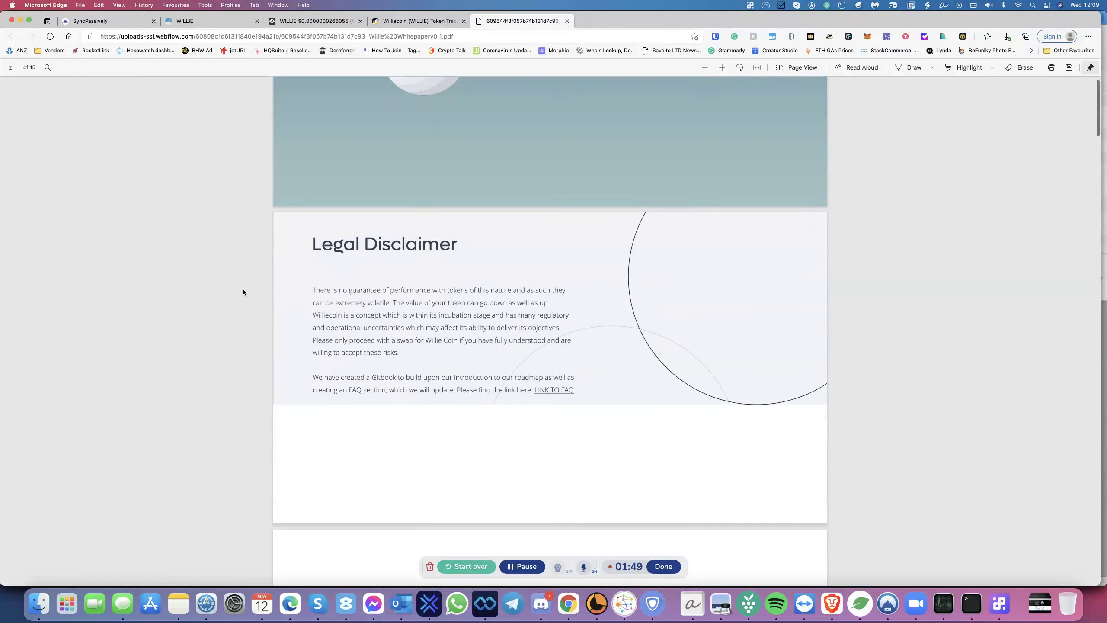
scroll(242, 289, "down", 2)
scroll(242, 288, "down", 5)
scroll(243, 292, "down", 1)
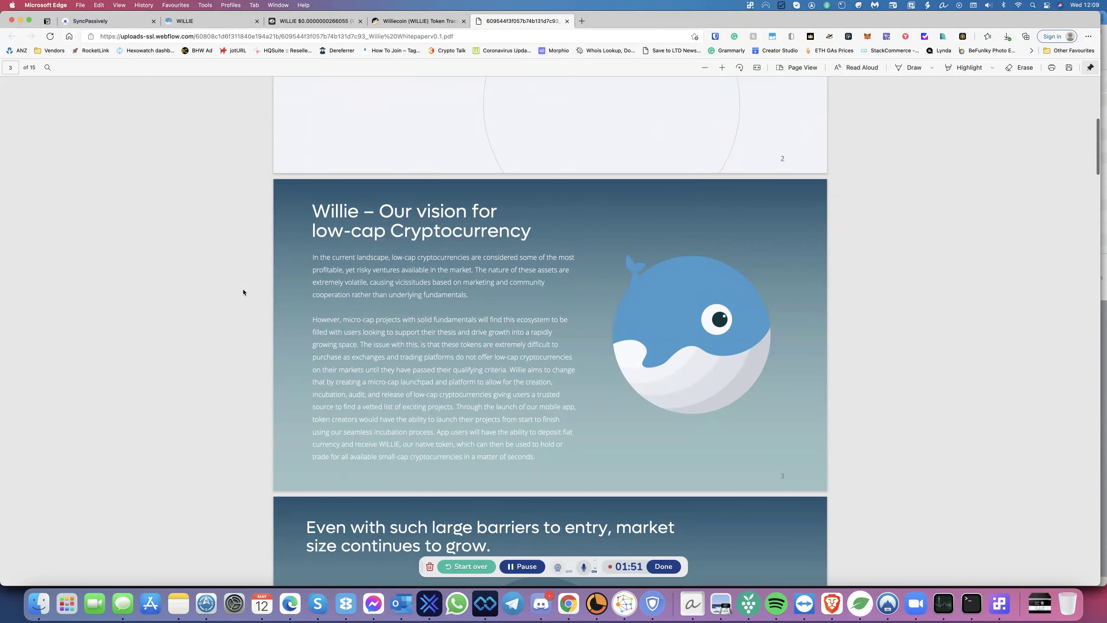
scroll(243, 292, "down", 1)
scroll(244, 291, "down", 2)
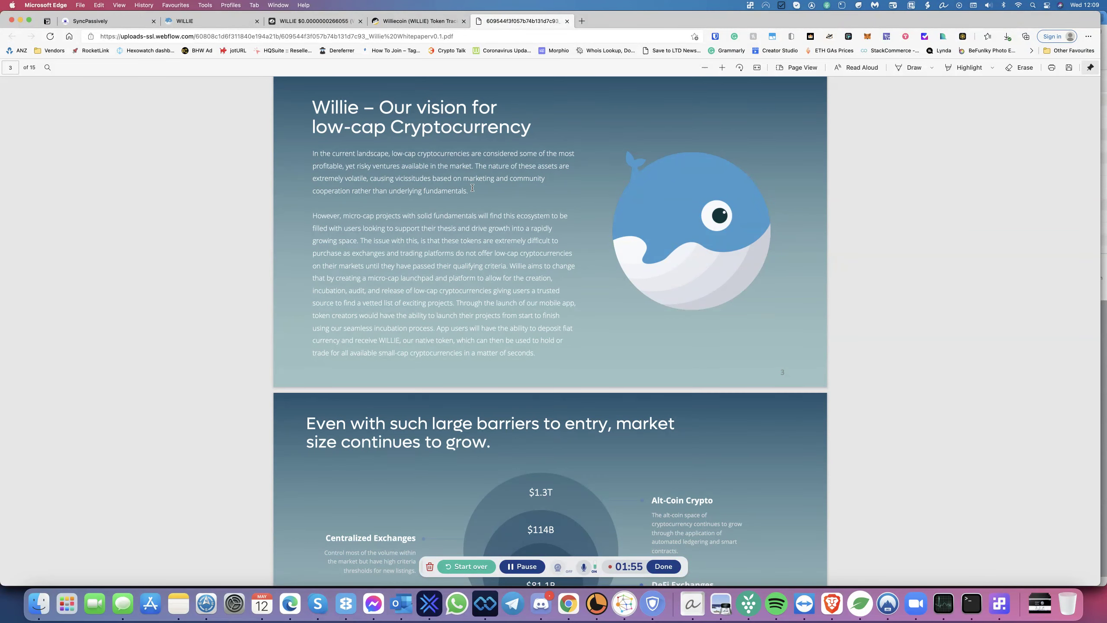
scroll(471, 188, "down", 1)
scroll(472, 189, "down", 4)
scroll(473, 186, "down", 1)
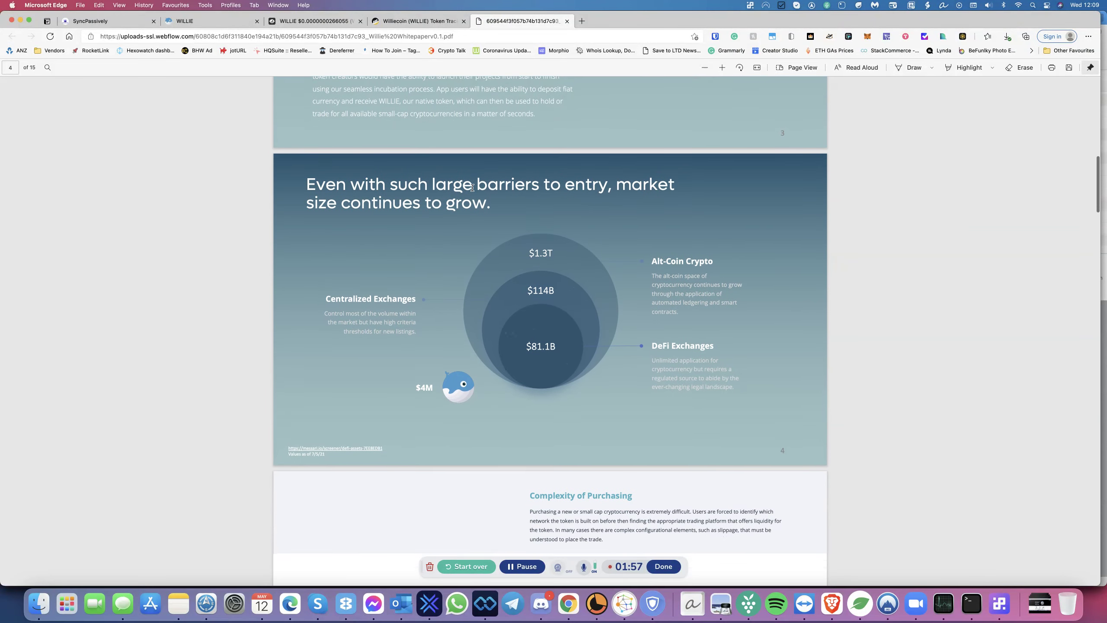
scroll(473, 188, "down", 1)
scroll(610, 281, "down", 3)
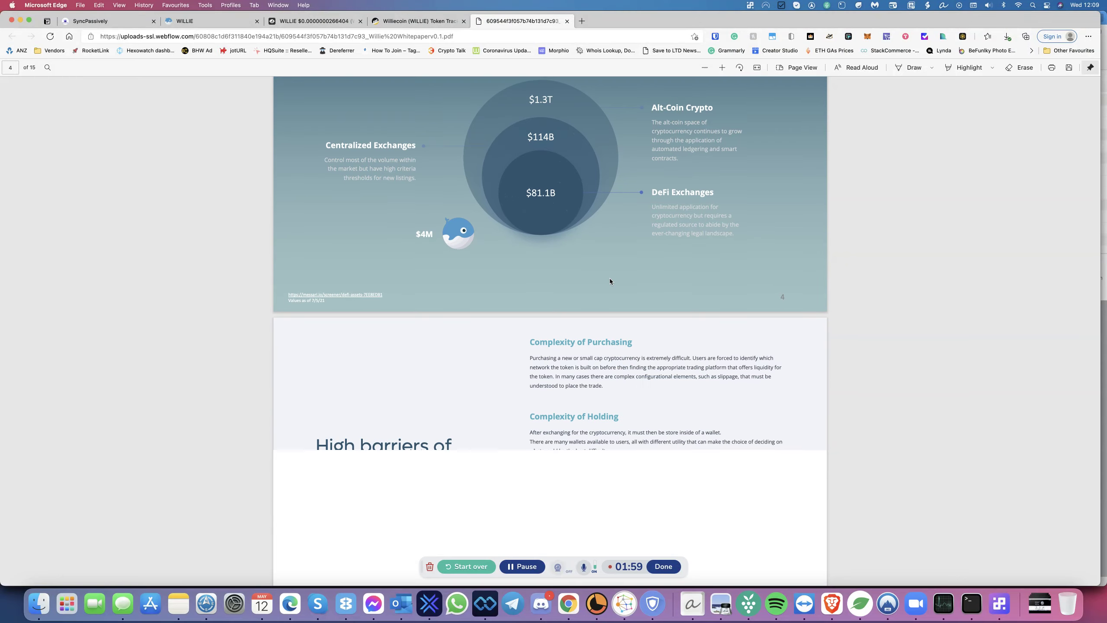
scroll(609, 281, "down", 2)
scroll(610, 281, "down", 2)
scroll(609, 278, "down", 1)
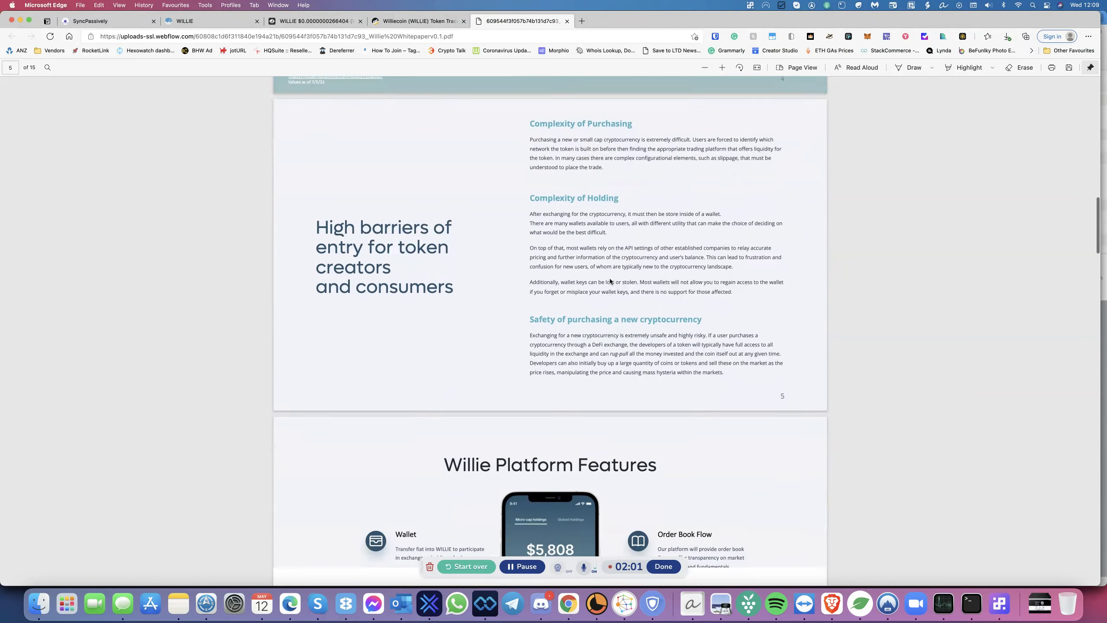
scroll(609, 277, "down", 1)
scroll(609, 279, "down", 2)
scroll(610, 282, "down", 1)
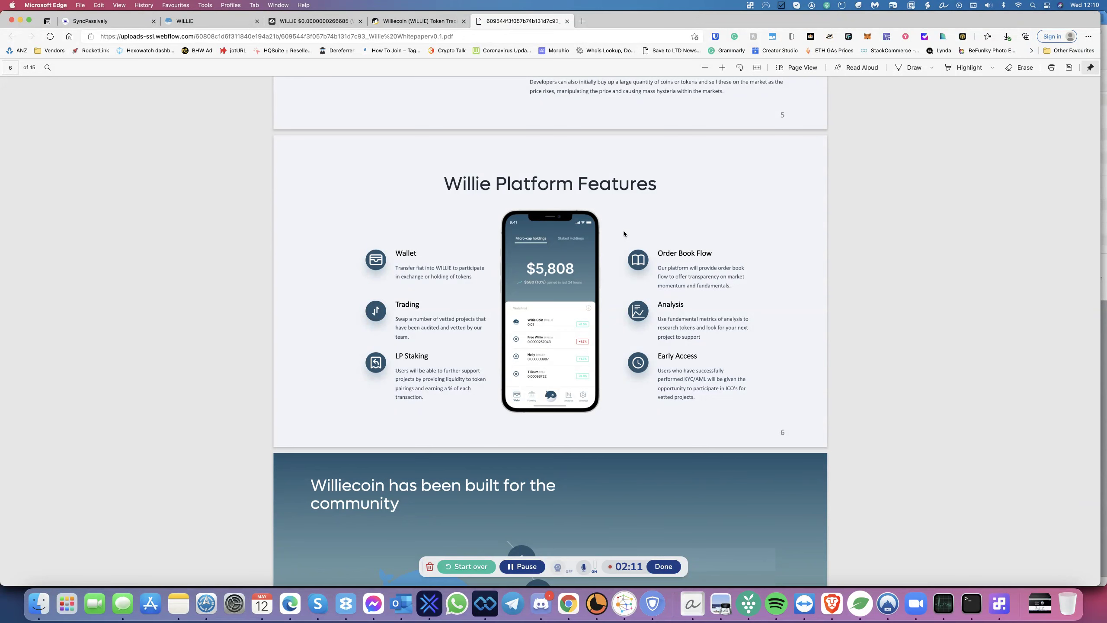
scroll(664, 258, "down", 3)
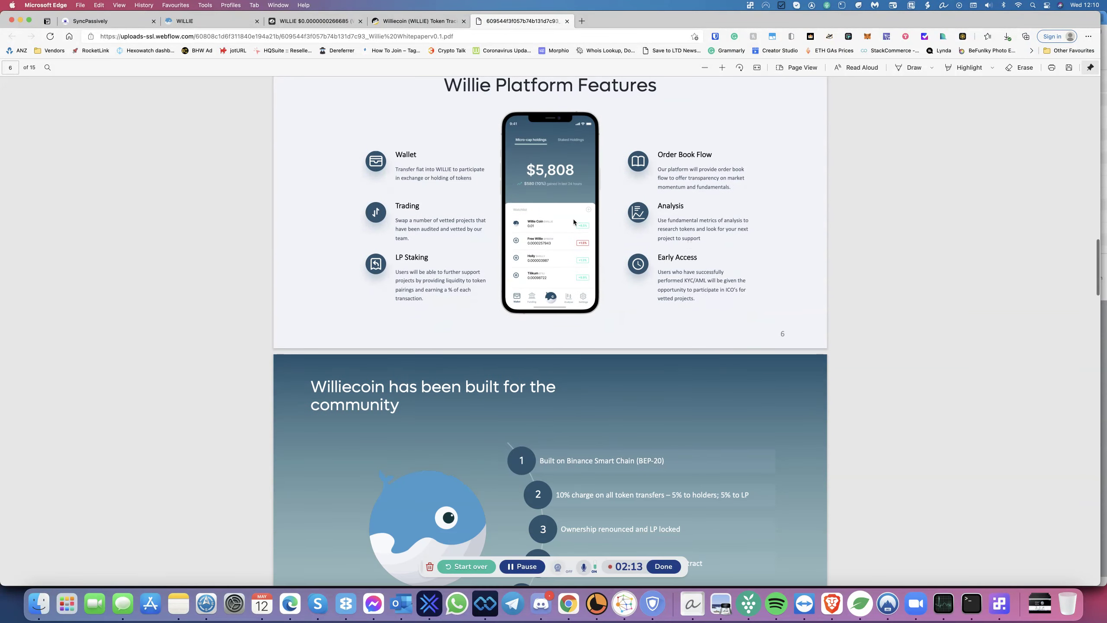
scroll(660, 214, "down", 2)
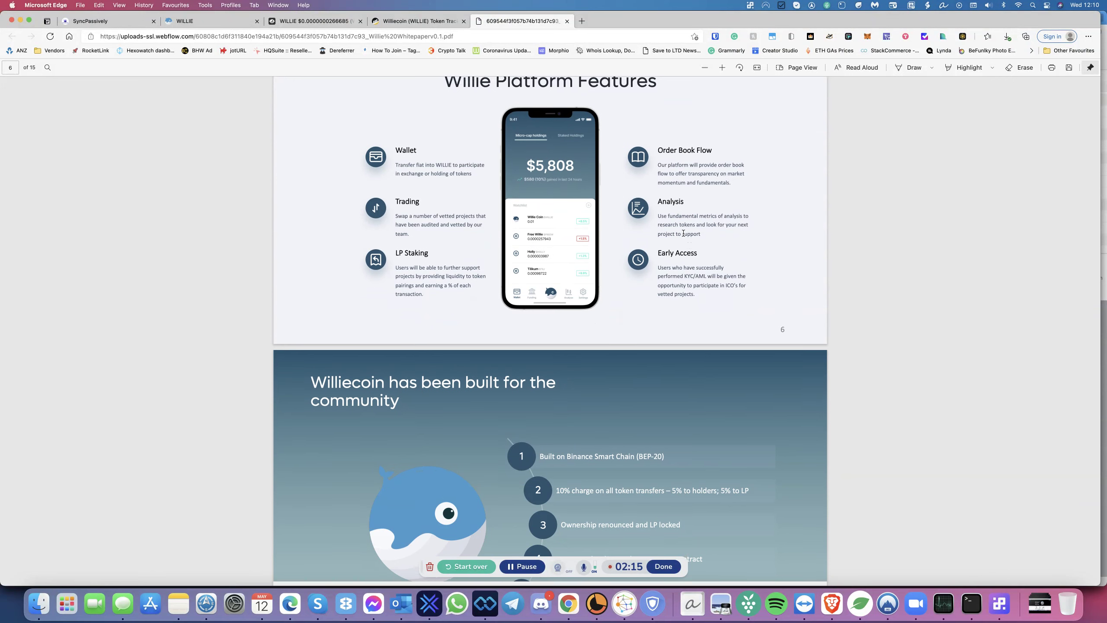
scroll(684, 233, "down", 1)
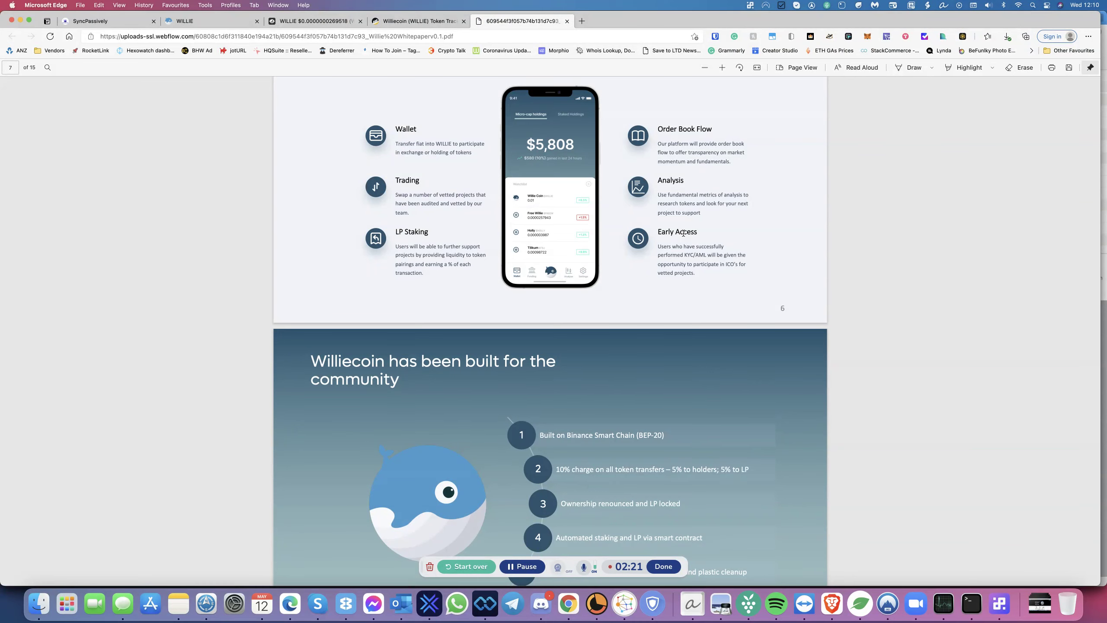
scroll(752, 183, "down", 2)
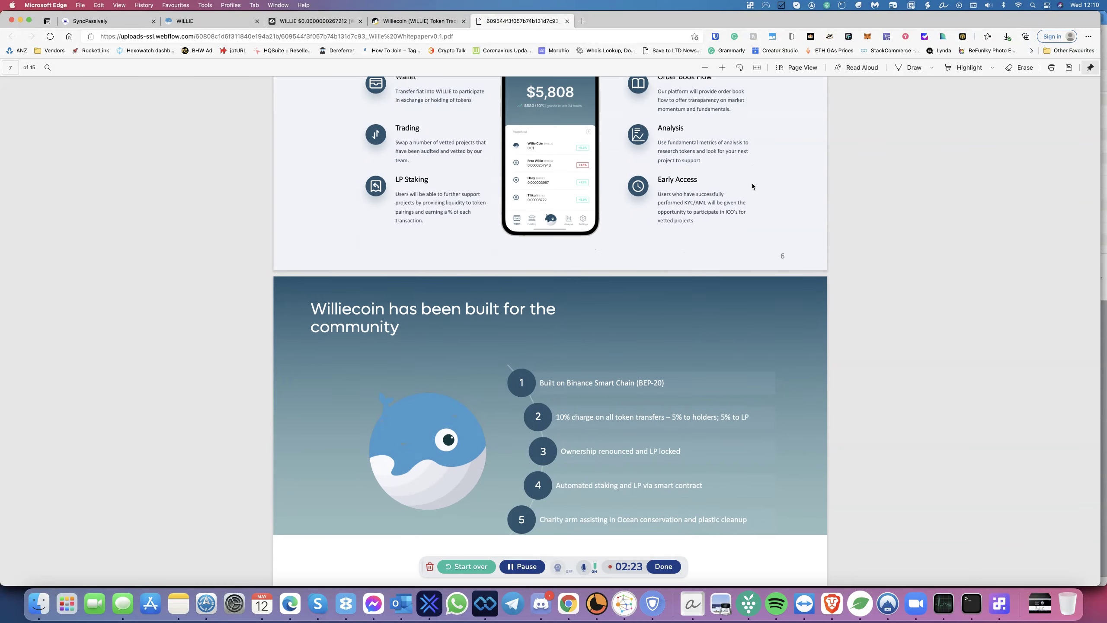
scroll(752, 182, "down", 3)
scroll(752, 185, "down", 1)
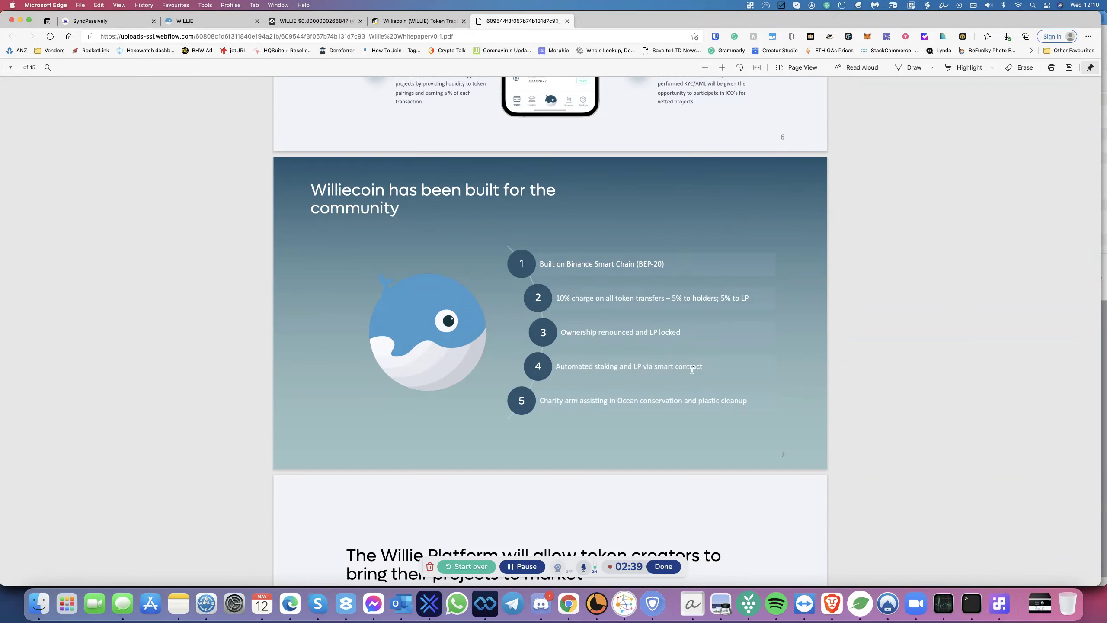
scroll(692, 369, "down", 2)
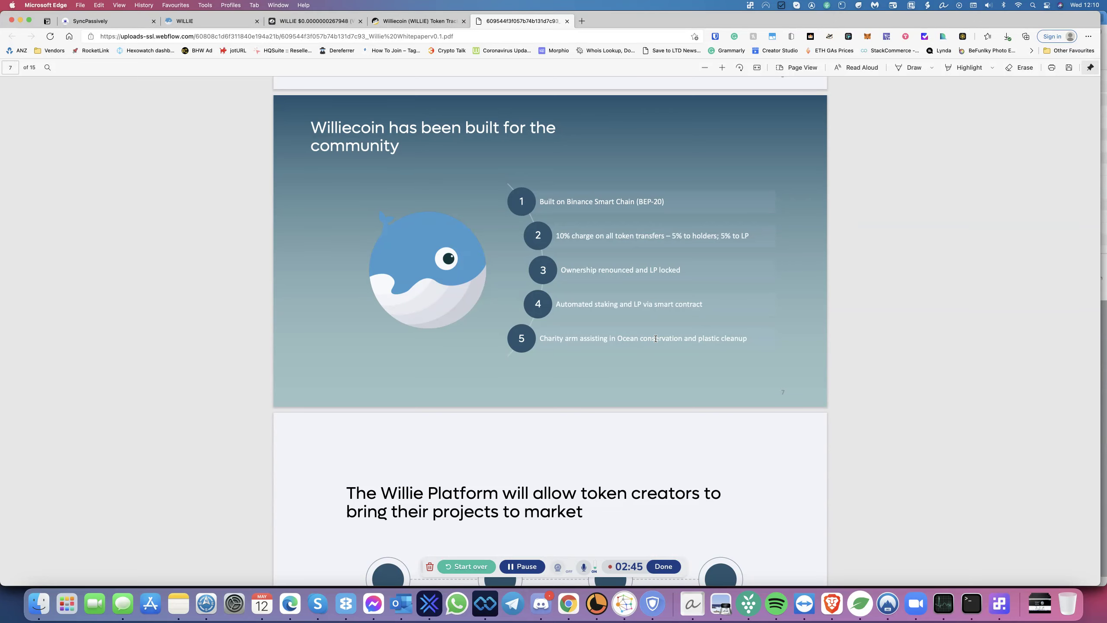
scroll(656, 338, "down", 7)
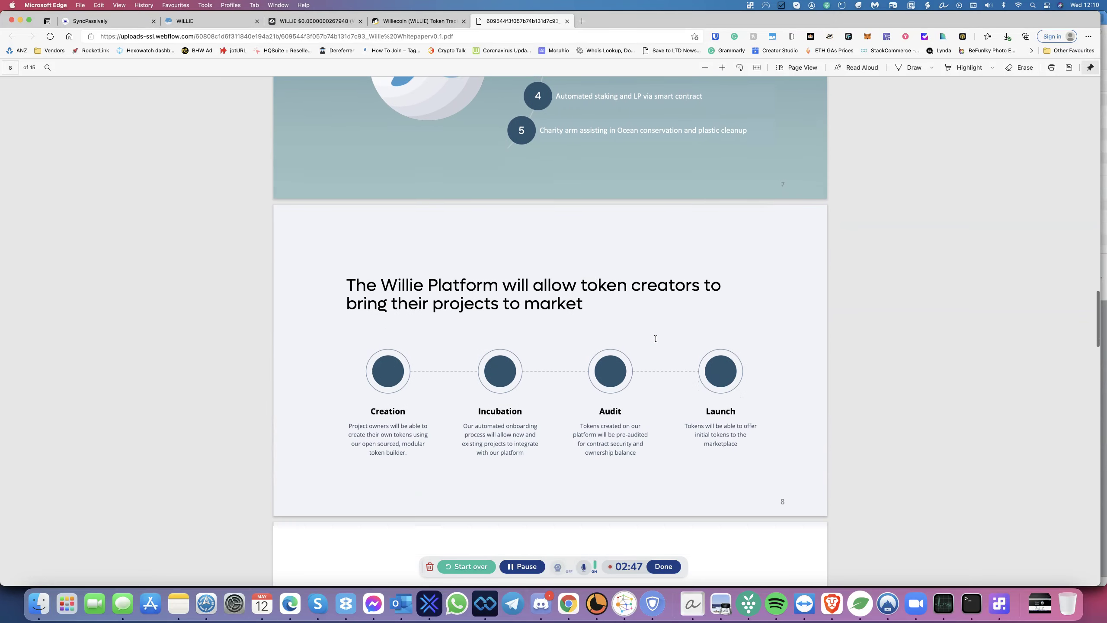
scroll(656, 338, "down", 4)
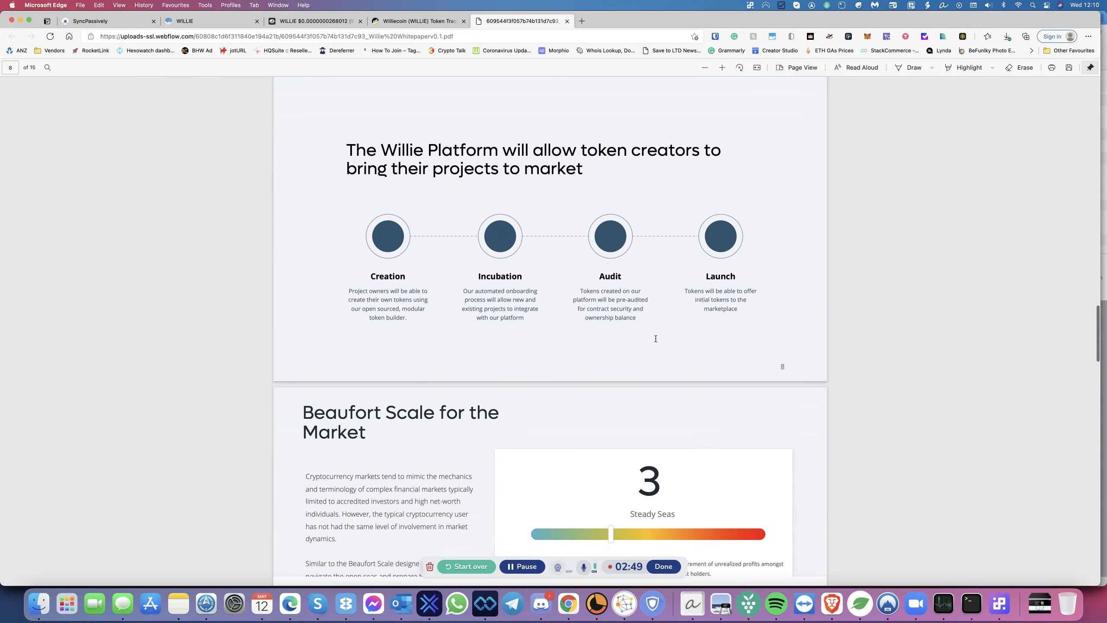
scroll(656, 338, "down", 2)
scroll(656, 339, "down", 2)
scroll(656, 338, "down", 2)
scroll(656, 339, "down", 2)
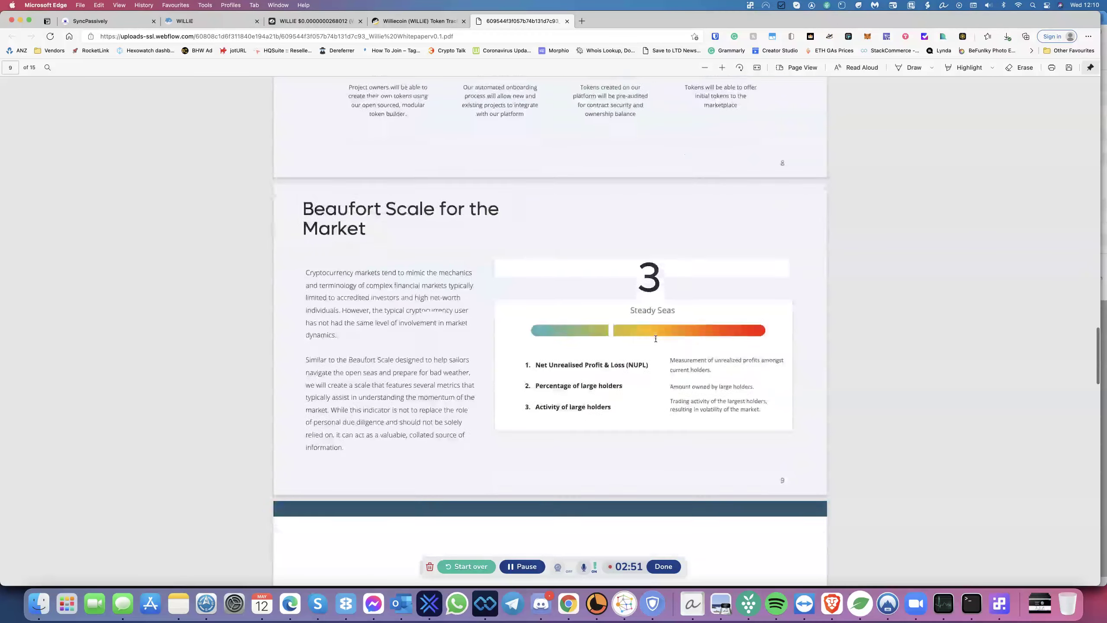
scroll(656, 338, "down", 4)
scroll(656, 339, "down", 2)
scroll(656, 338, "up", 5)
scroll(656, 338, "up", 2)
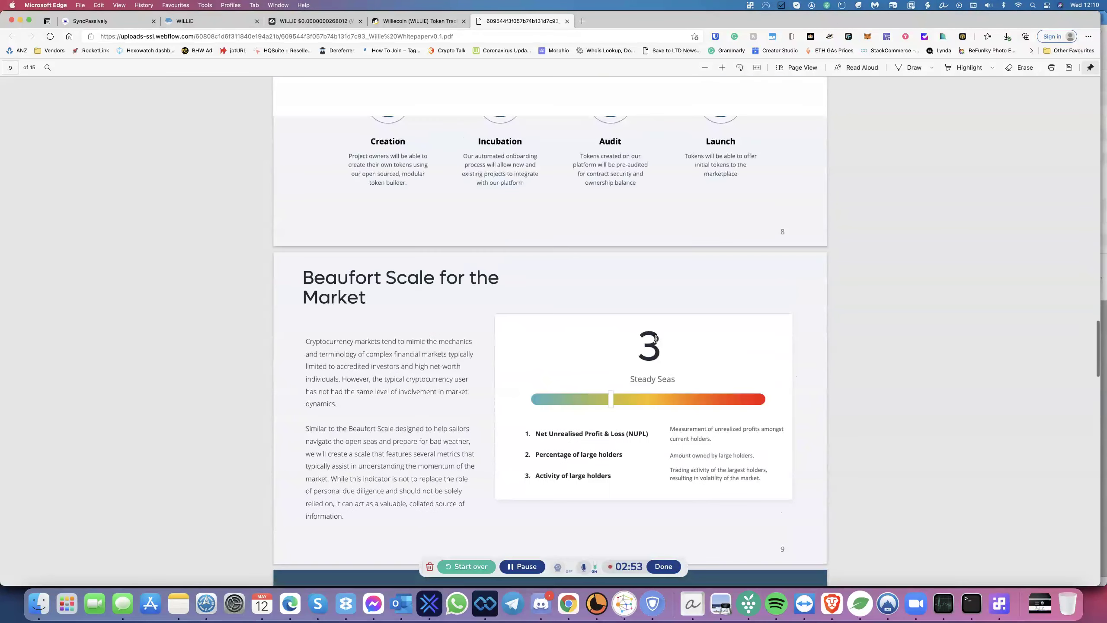
scroll(655, 339, "down", 6)
scroll(656, 338, "down", 3)
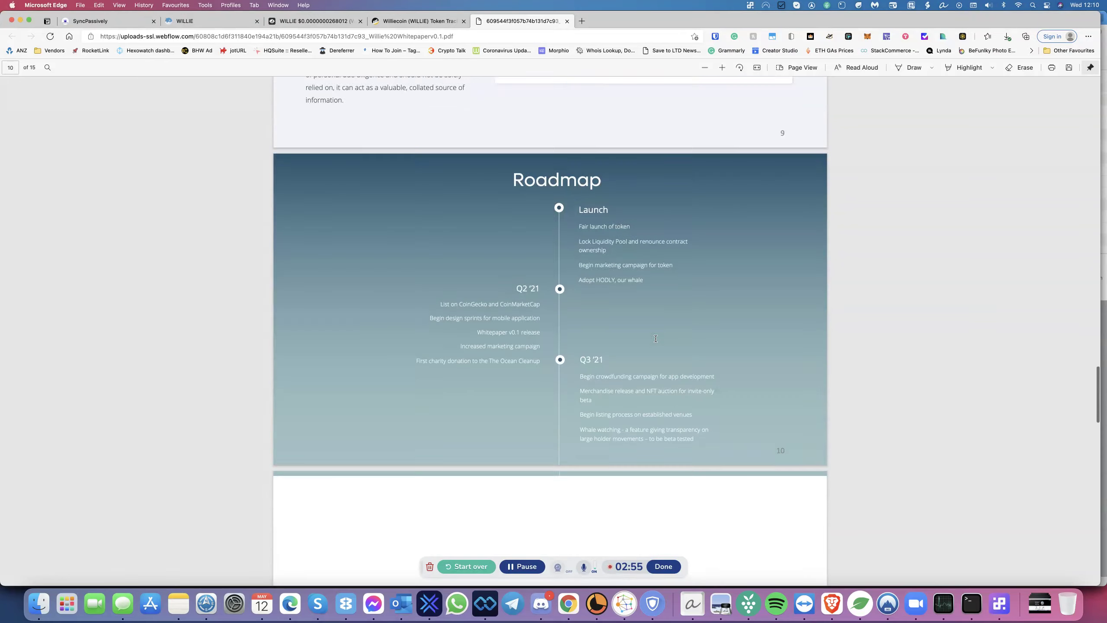
scroll(656, 339, "down", 5)
scroll(655, 338, "down", 3)
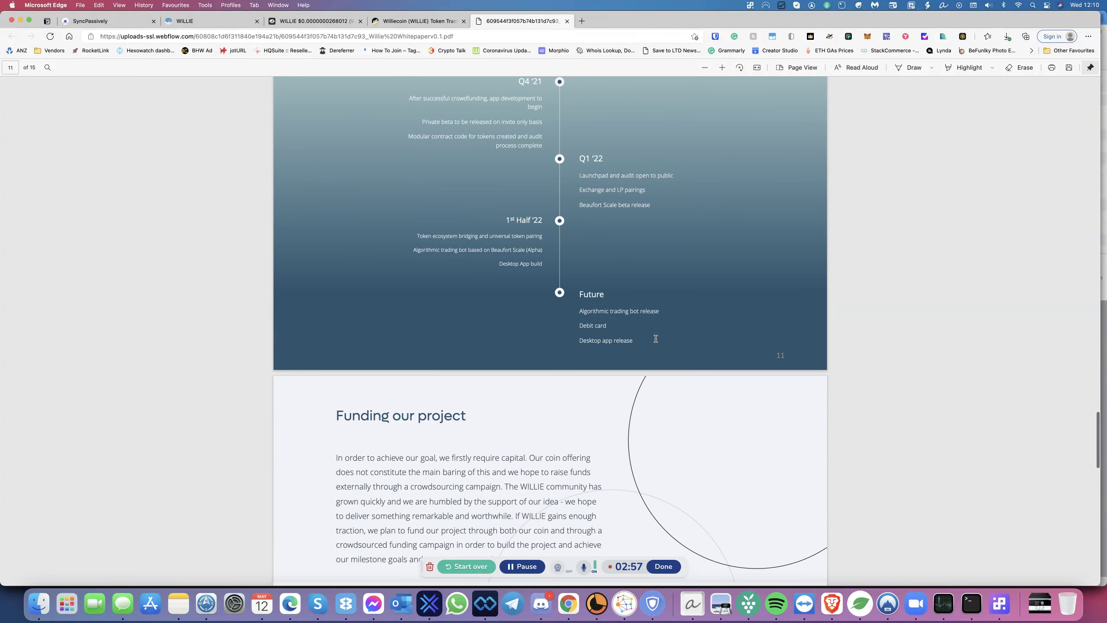
scroll(656, 339, "up", 5)
scroll(655, 339, "up", 3)
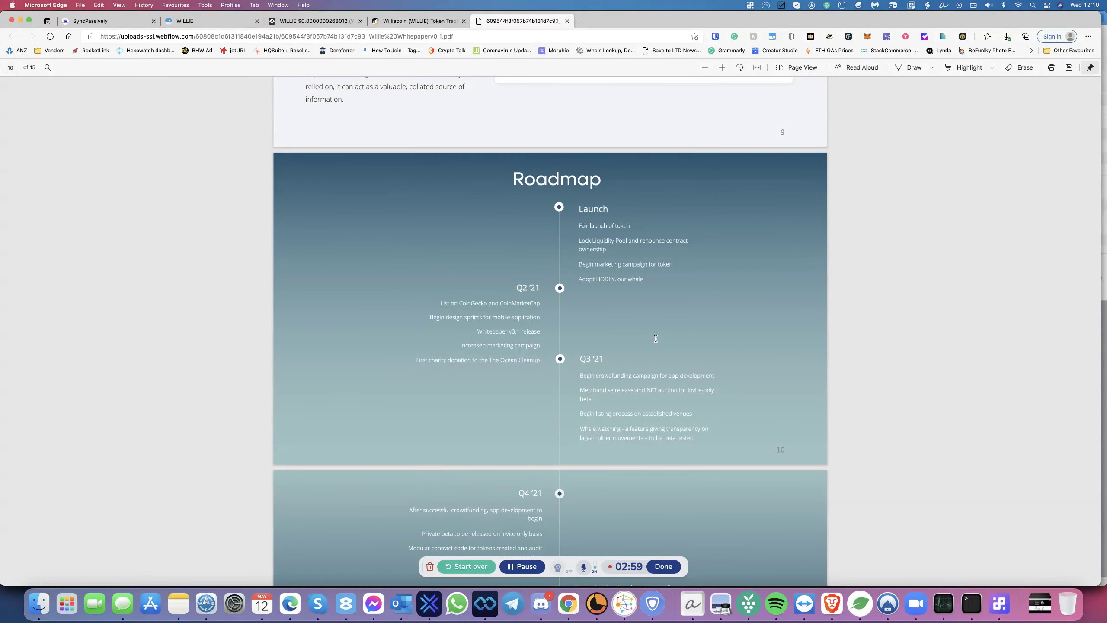
scroll(656, 339, "down", 1)
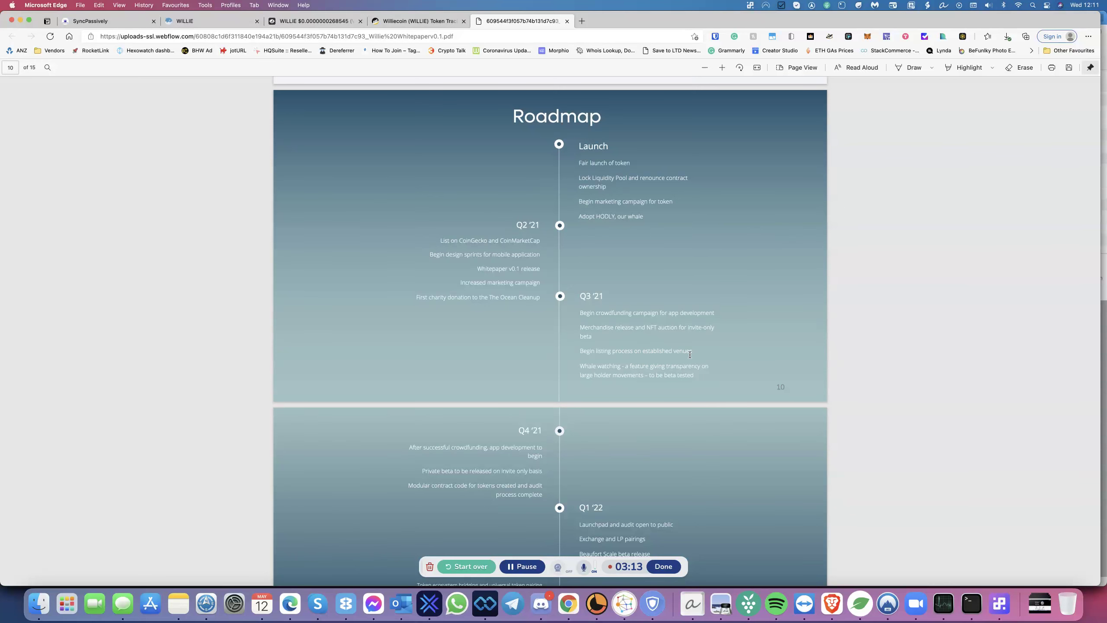
scroll(684, 358, "down", 3)
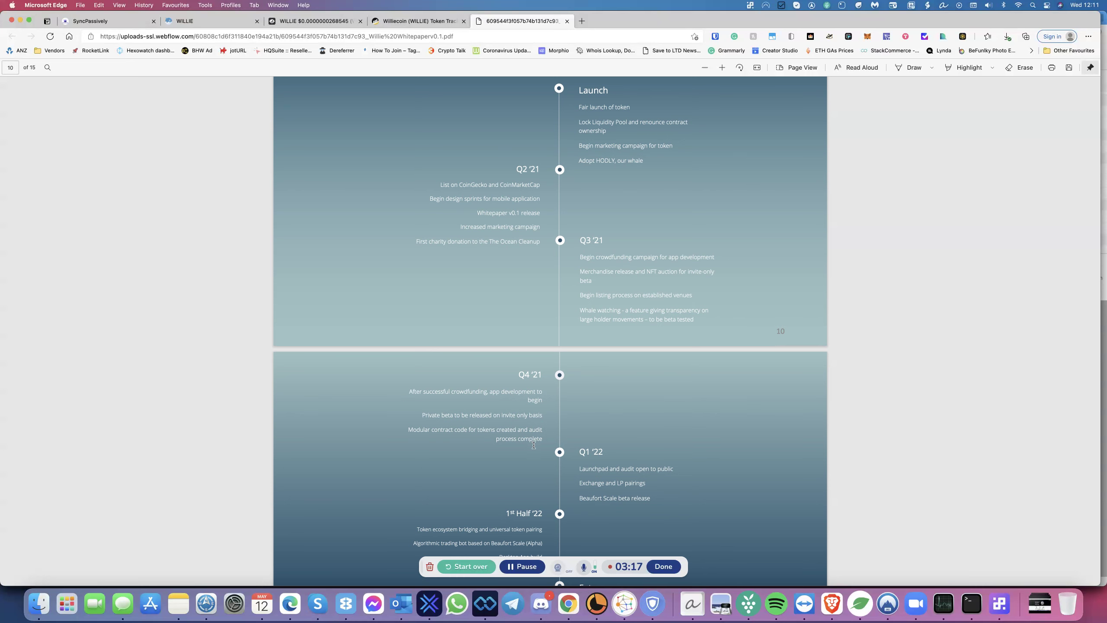
scroll(534, 445, "down", 2)
scroll(534, 445, "up", 2)
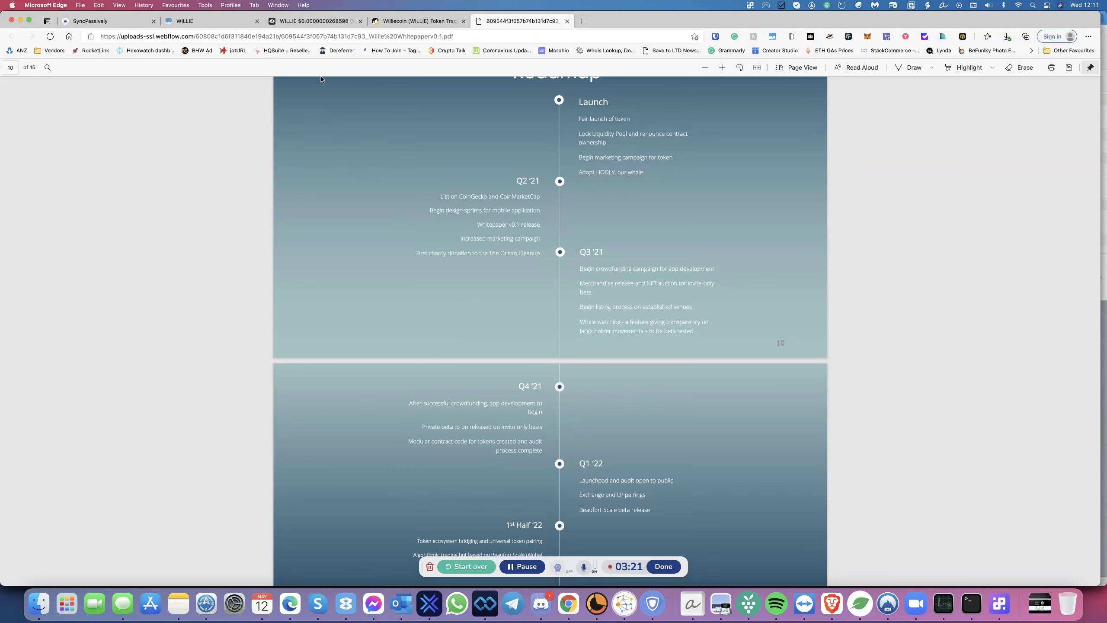
- Review the Williecoin BscScan transfers, highlighting the 15,164 total, then move to the Bogged Finance chart
left_click(385, 25)
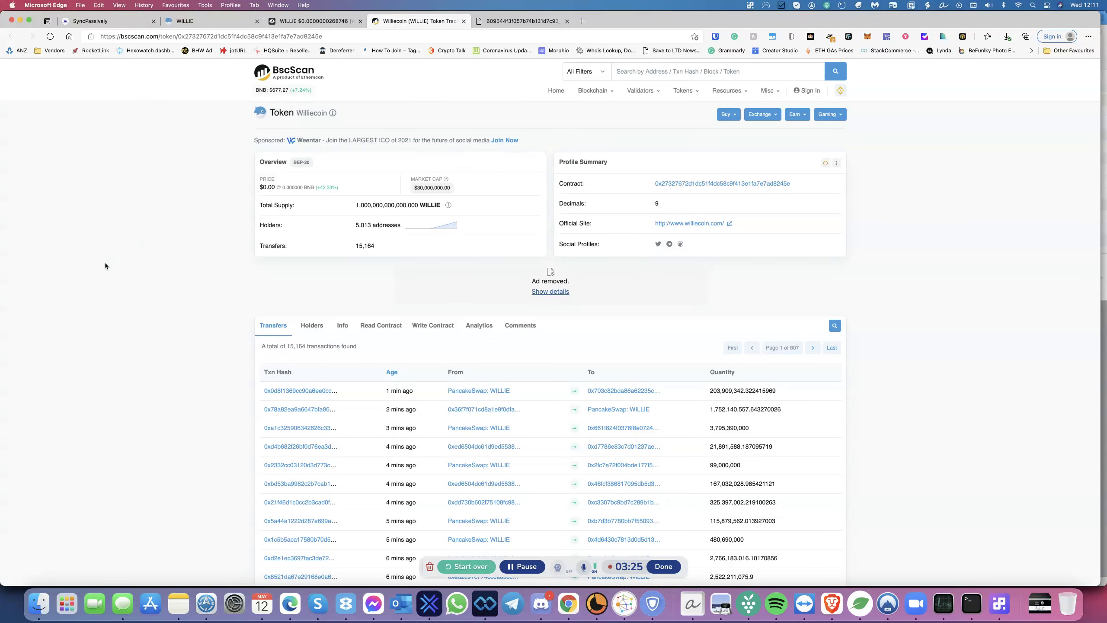
scroll(105, 264, "down", 3)
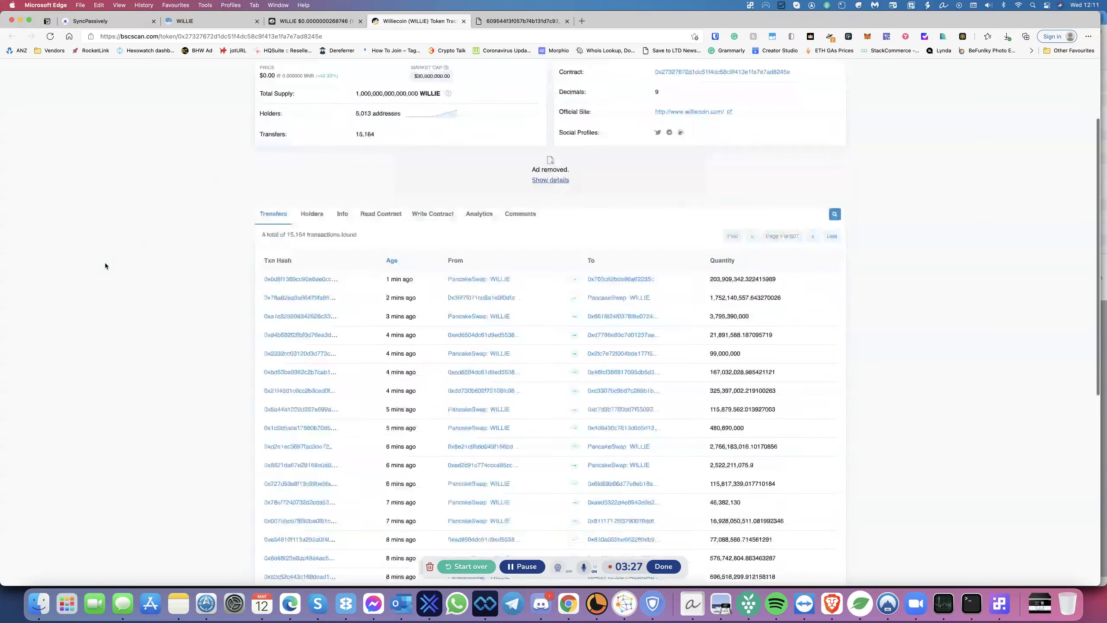
scroll(104, 265, "down", 1)
scroll(105, 264, "down", 1)
scroll(105, 262, "down", 1)
scroll(105, 263, "down", 1)
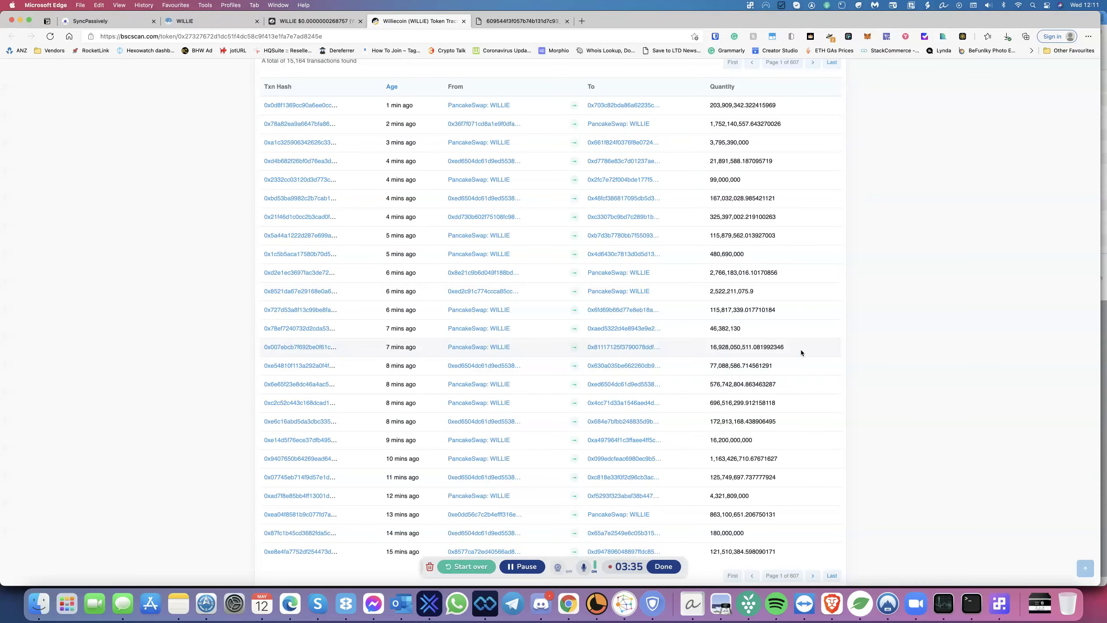
scroll(376, 276, "up", 2)
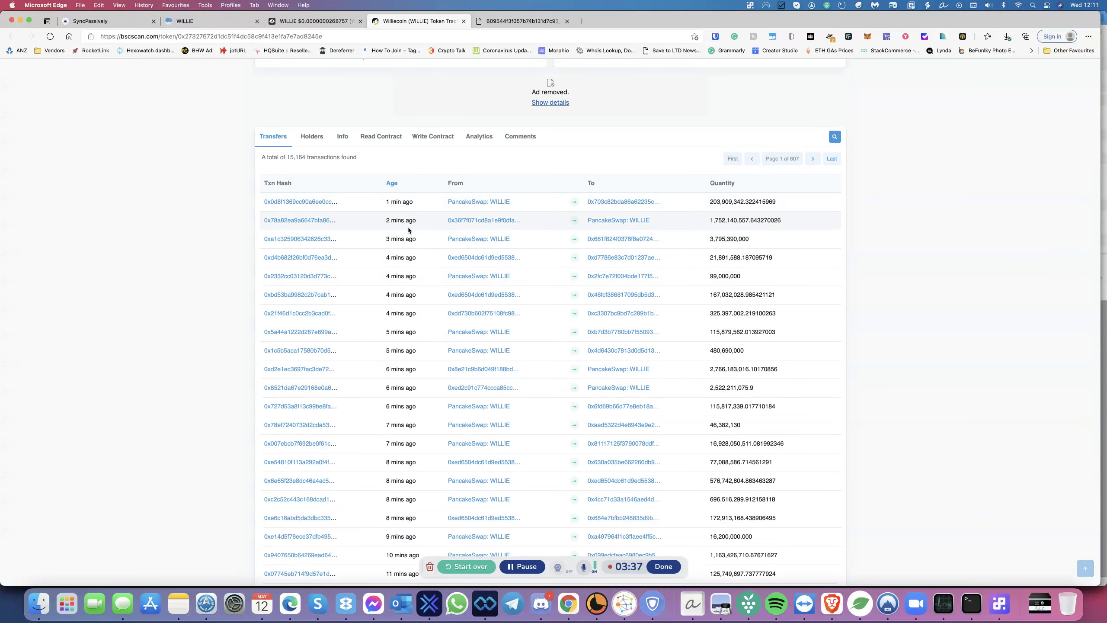
scroll(409, 329, "down", 2)
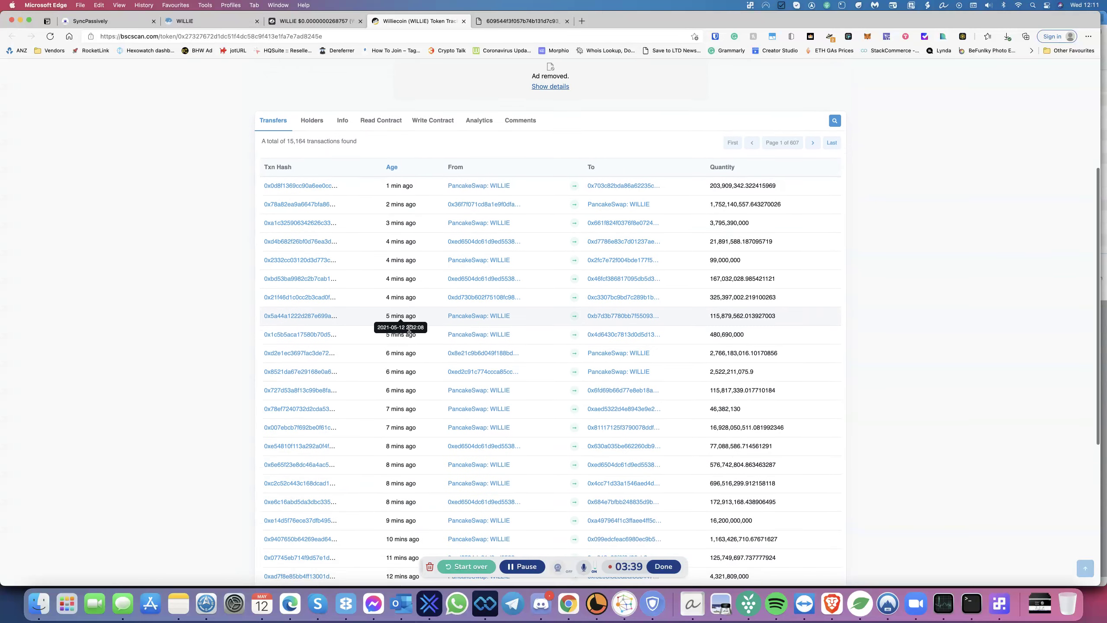
scroll(402, 360, "down", 1)
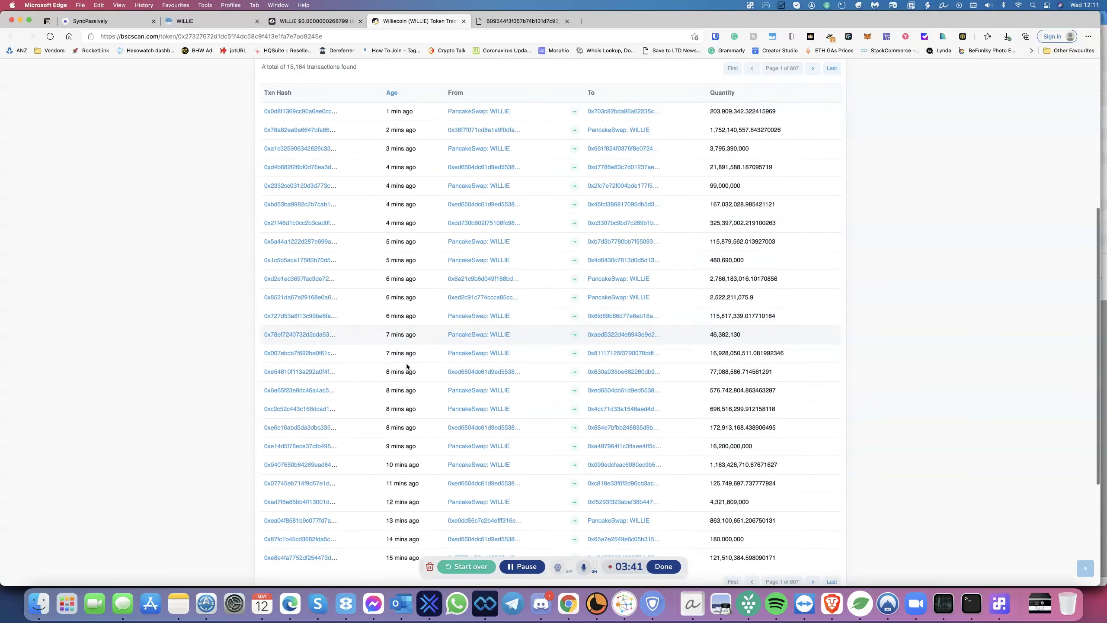
scroll(406, 363, "down", 2)
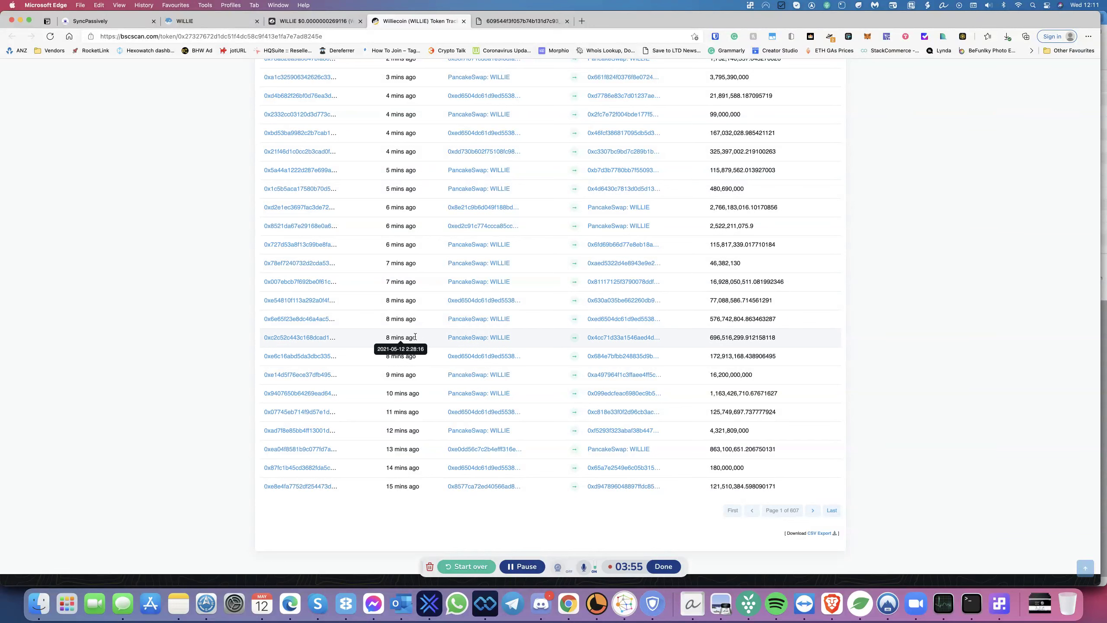
scroll(223, 392, "up", 3)
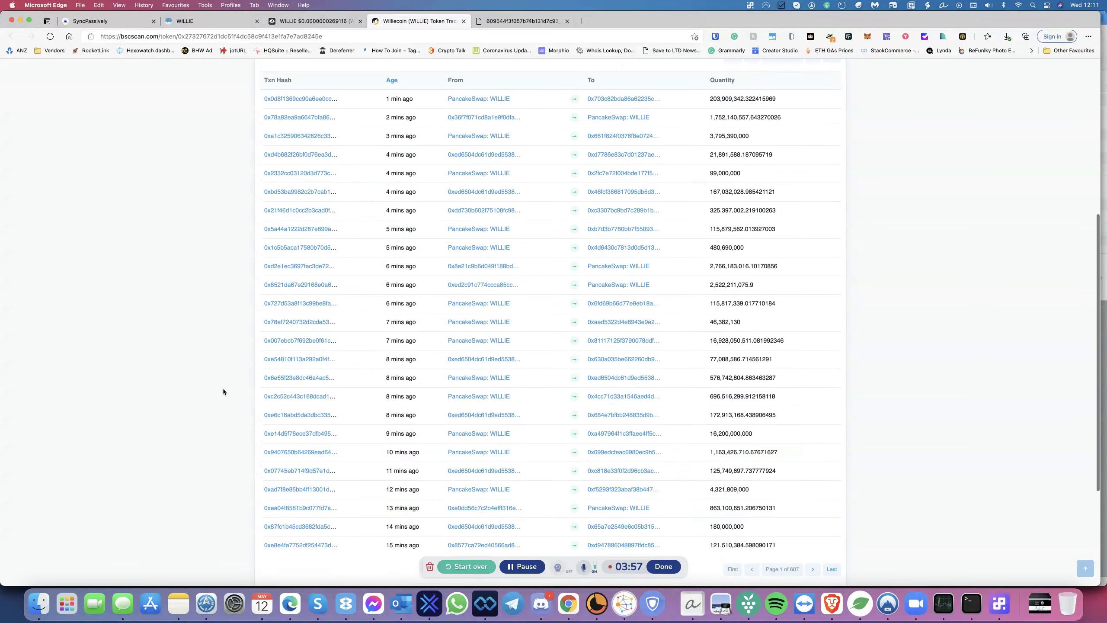
scroll(223, 392, "up", 2)
scroll(223, 391, "up", 2)
scroll(224, 392, "up", 1)
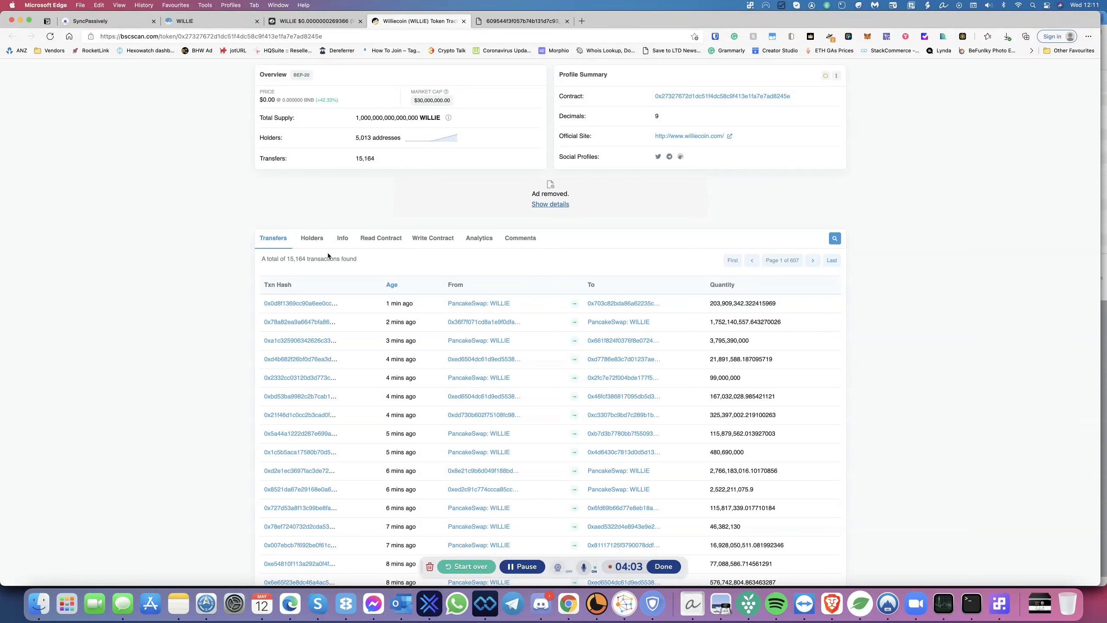
left_click_drag(262, 257, 310, 260)
scroll(203, 301, "up", 1)
scroll(203, 301, "up", 2)
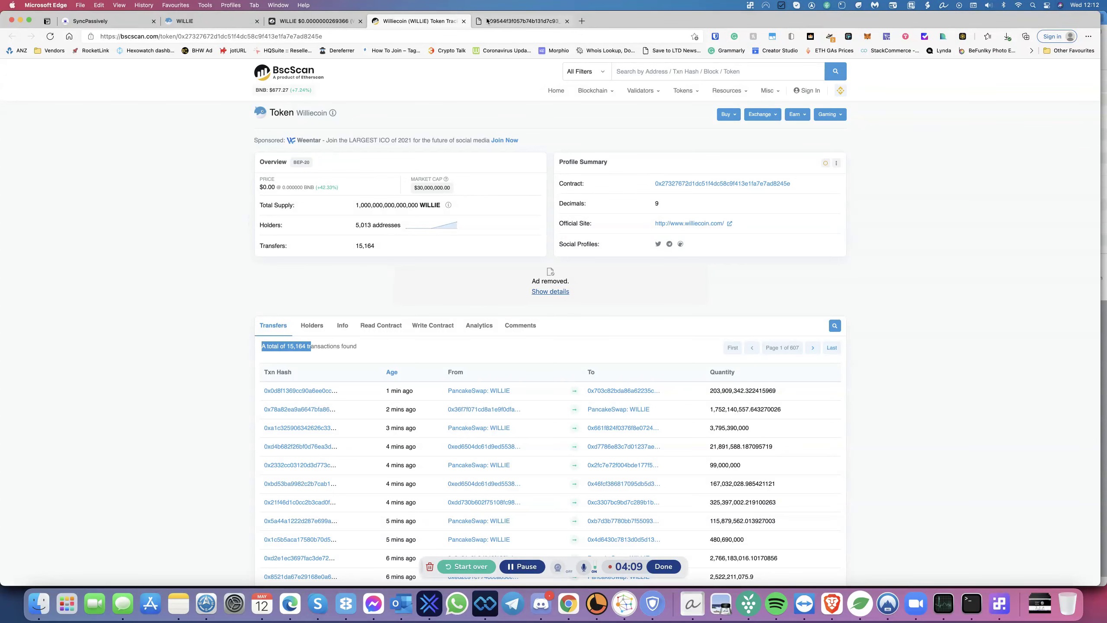
left_click(319, 21)
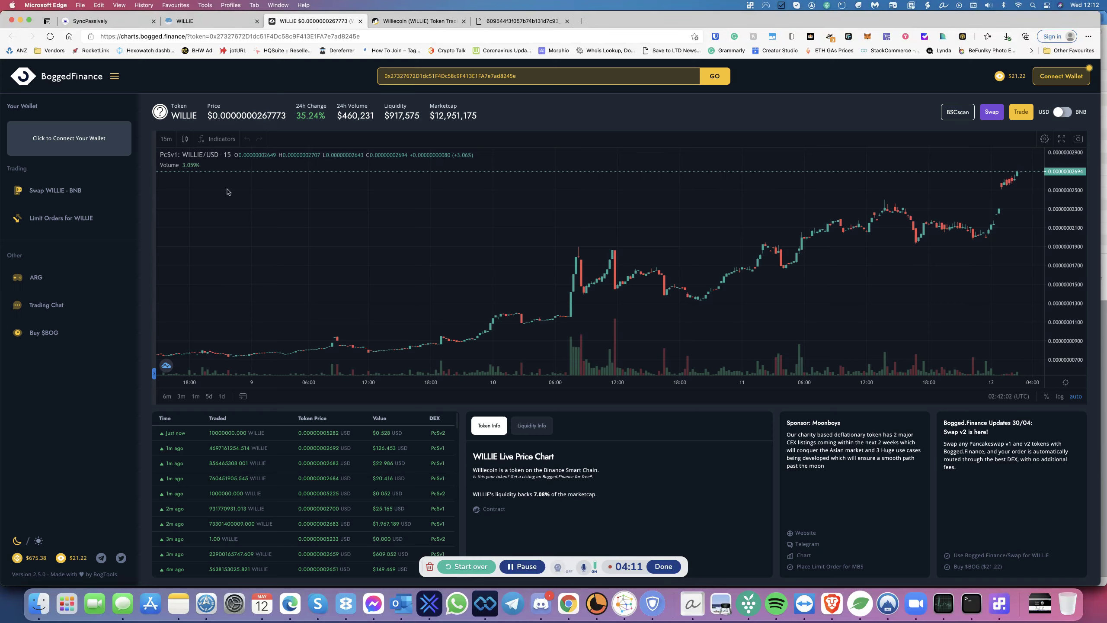
scroll(338, 158, "up", 2)
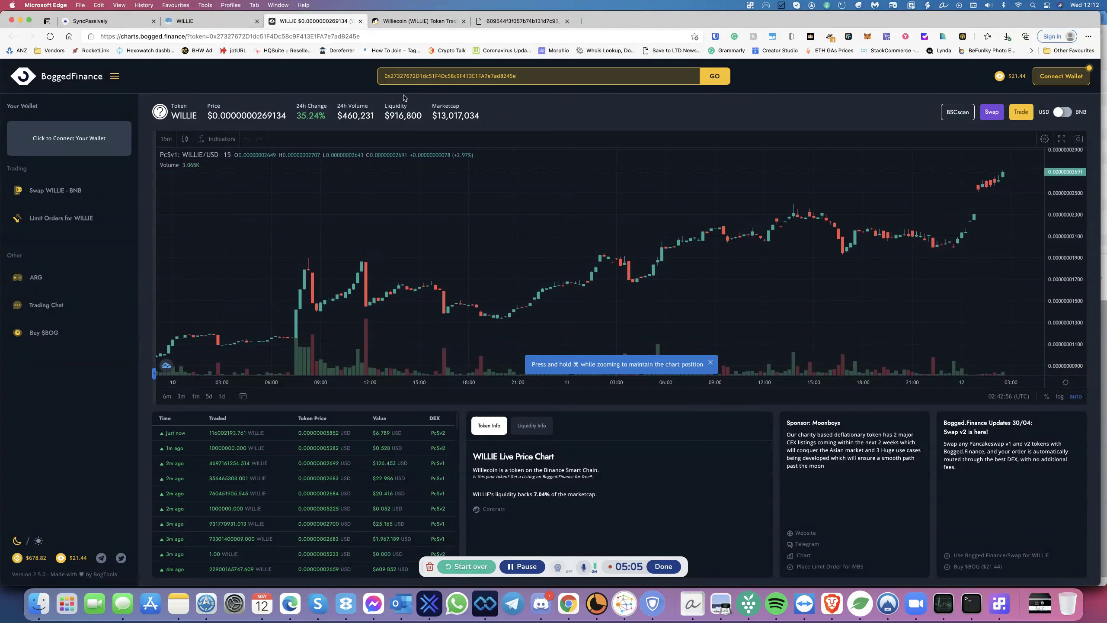
- Highlight WILLIE's 35.24% 24h change and its 24h Volume figures on the chart
mouse_move(296, 106)
left_mouse_down()
mouse_move(324, 106)
mouse_move(325, 116)
left_mouse_up()
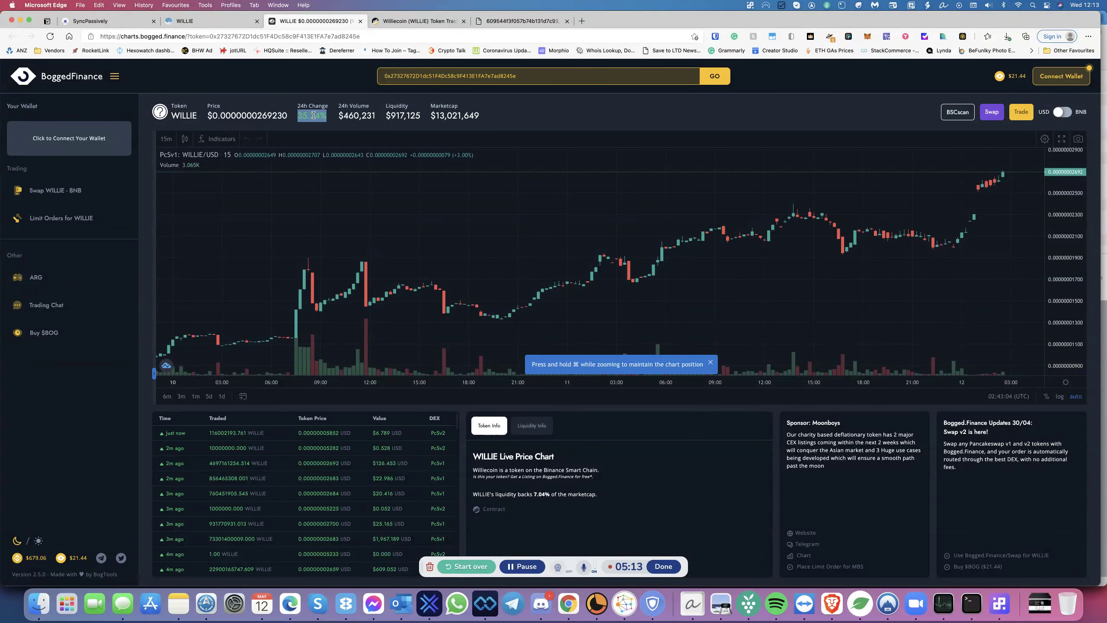
left_click(299, 116)
left_click_drag(298, 115, 326, 116)
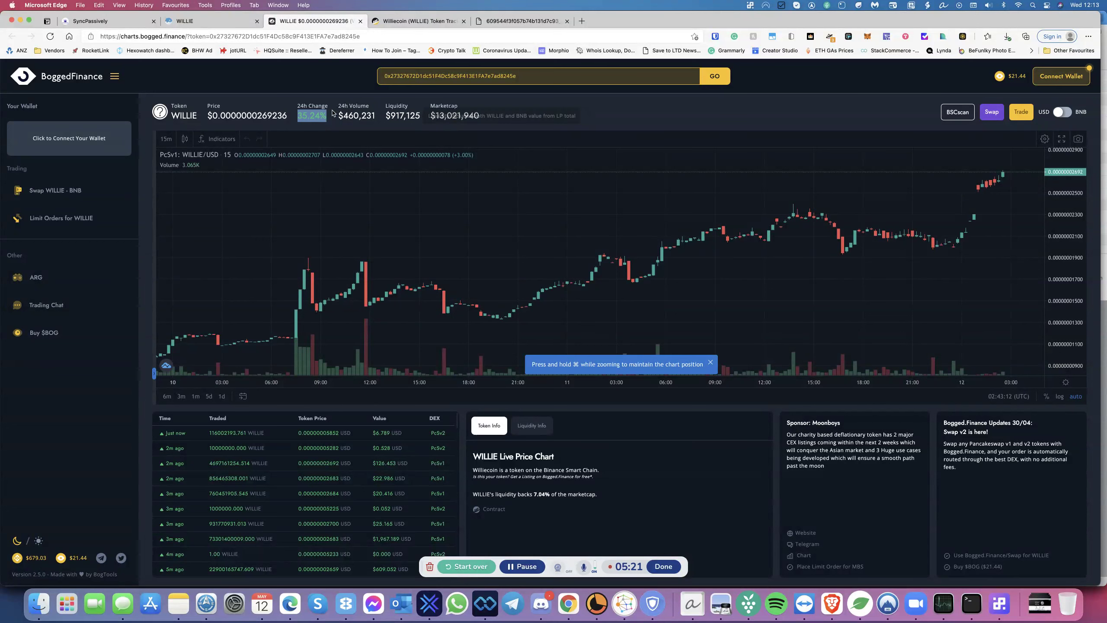
left_click_drag(339, 105, 365, 106)
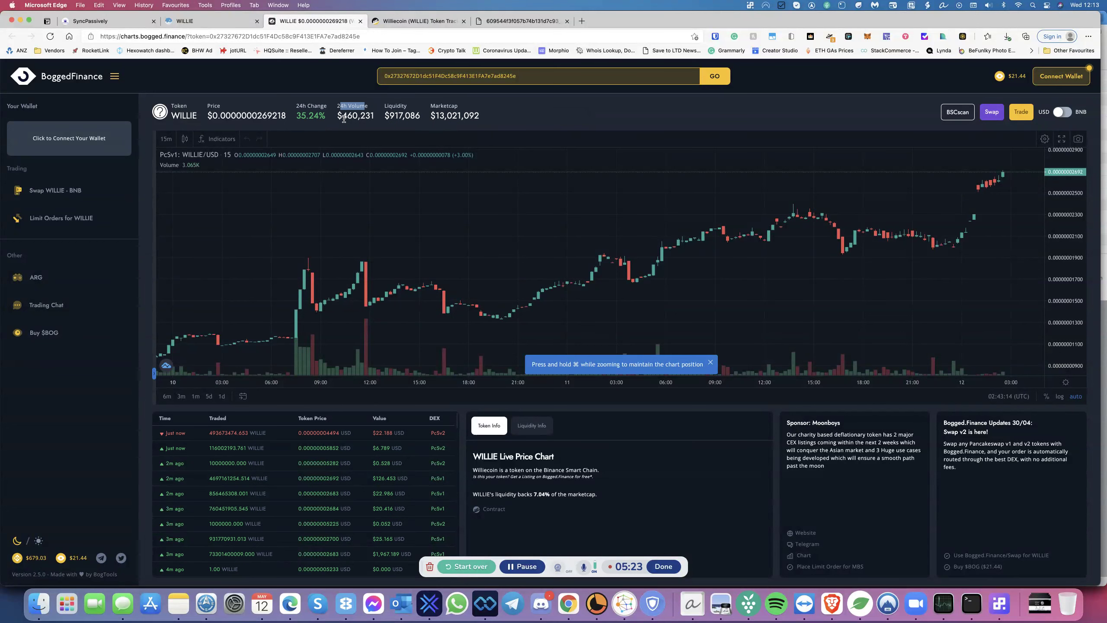
left_click(344, 119)
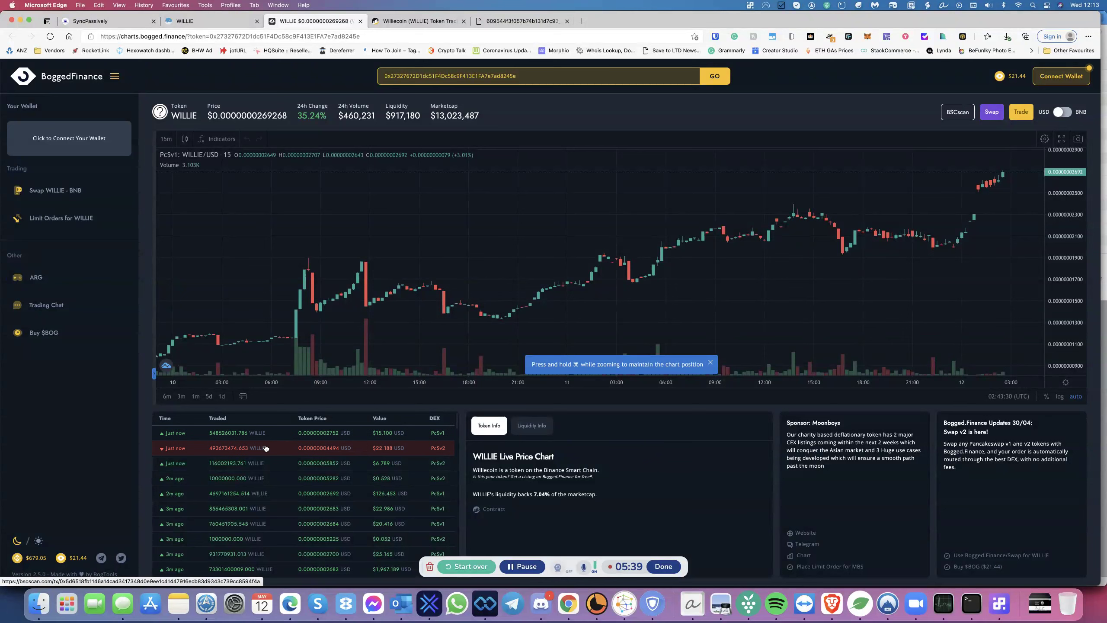
scroll(265, 446, "down", 2)
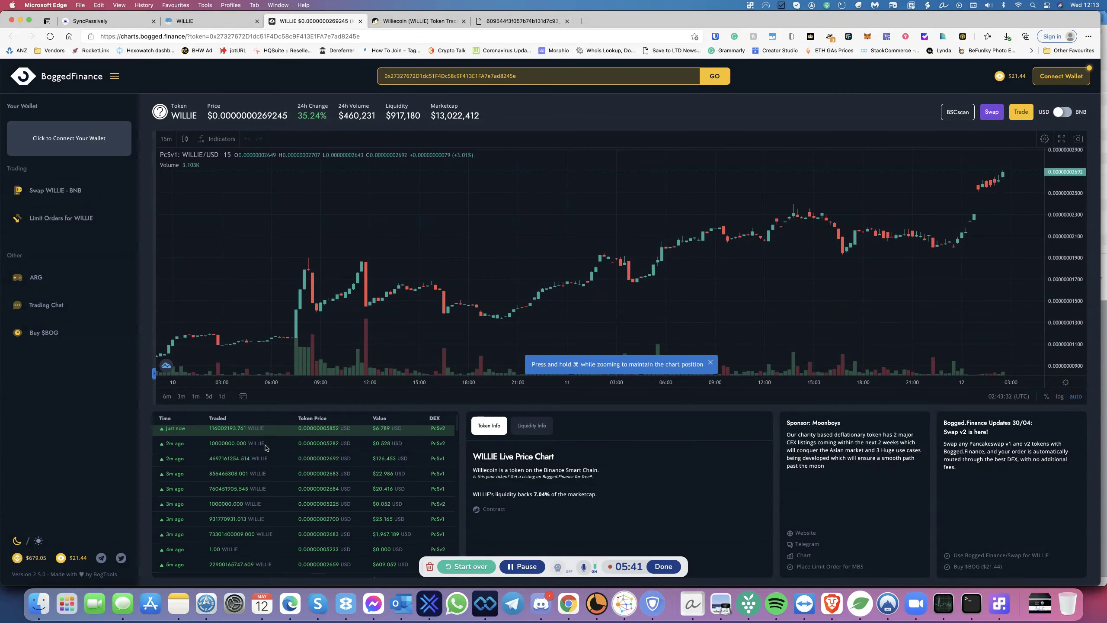
scroll(265, 448, "down", 1)
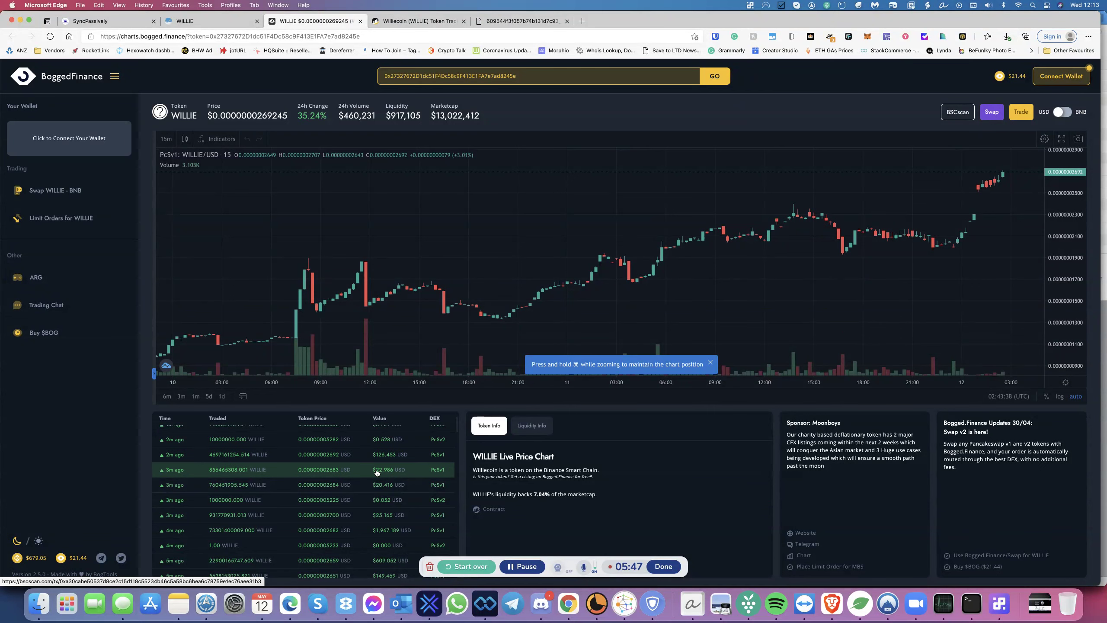
scroll(381, 471, "down", 2)
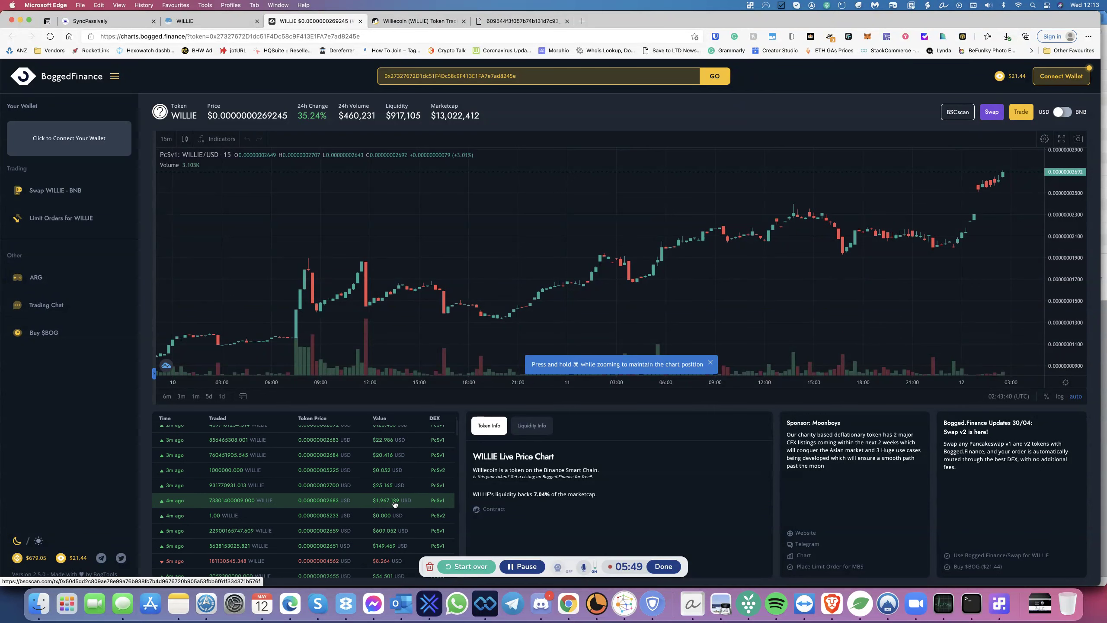
scroll(308, 474, "down", 1)
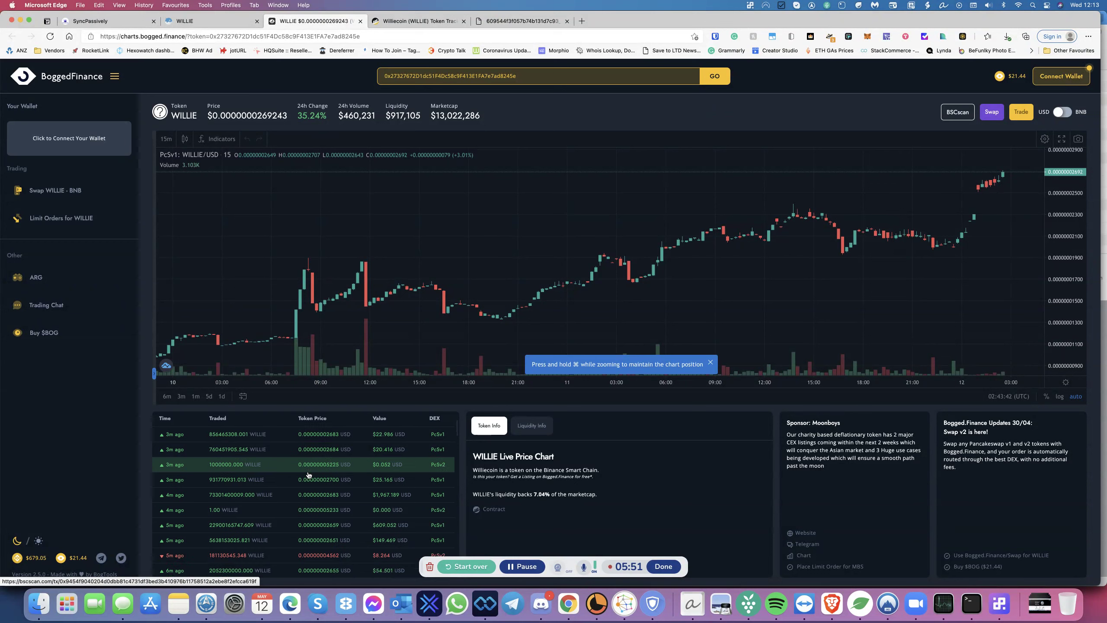
scroll(266, 455, "up", 3)
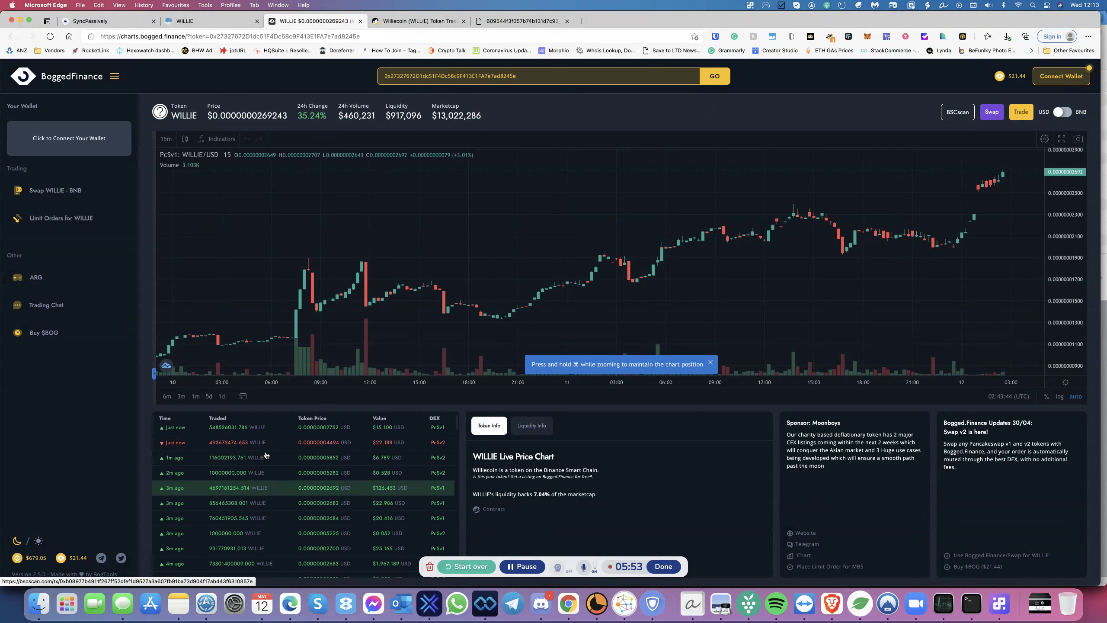
scroll(202, 468, "down", 3)
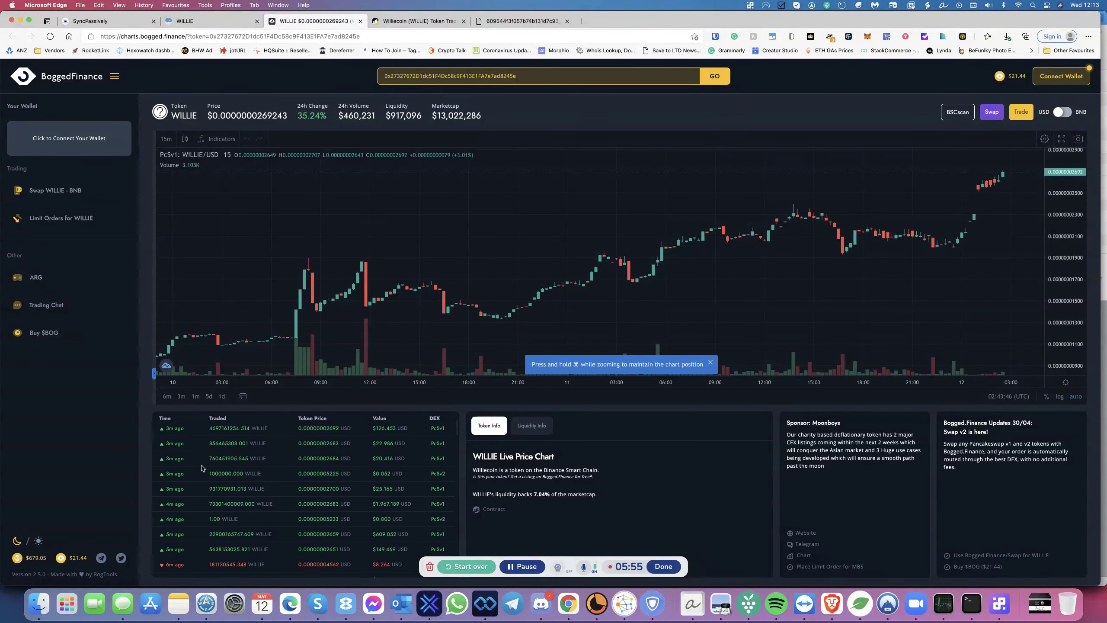
scroll(208, 474, "down", 3)
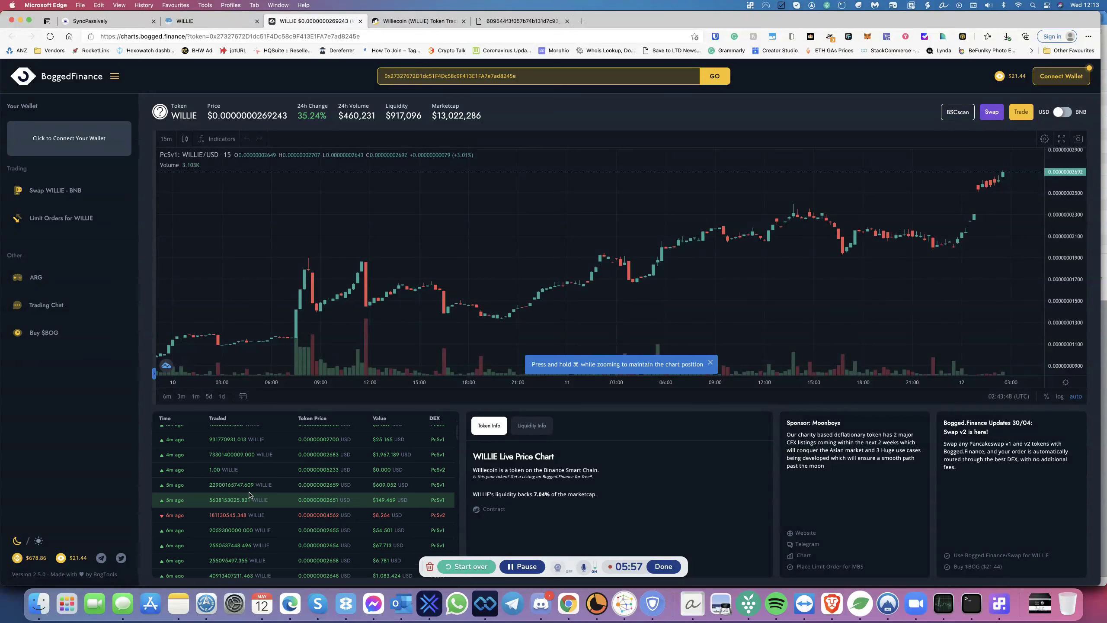
scroll(250, 495, "down", 3)
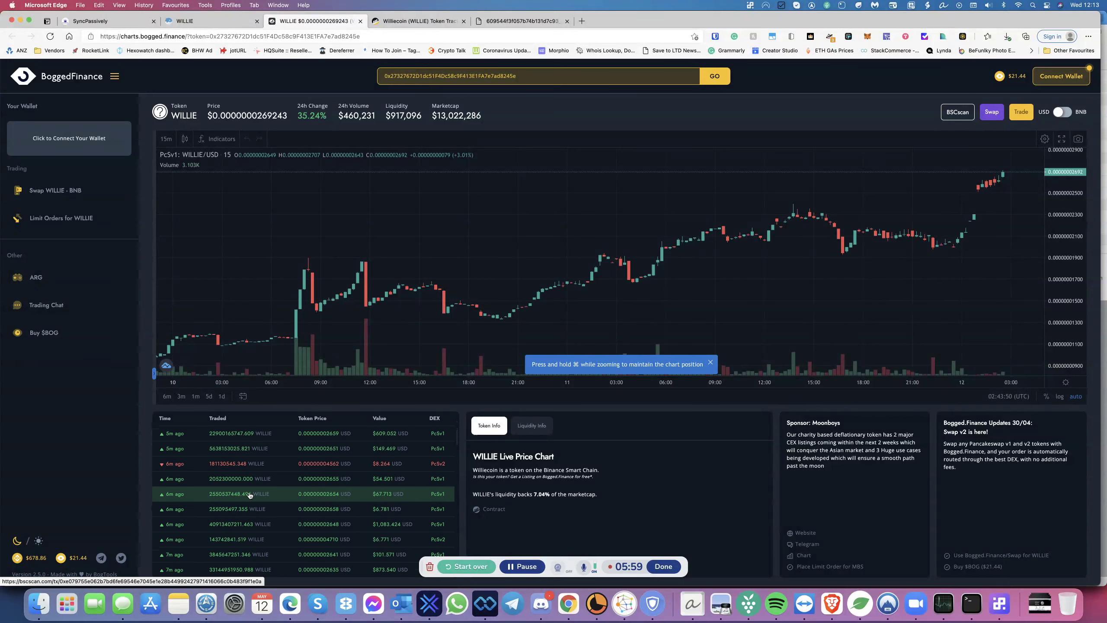
scroll(249, 495, "down", 3)
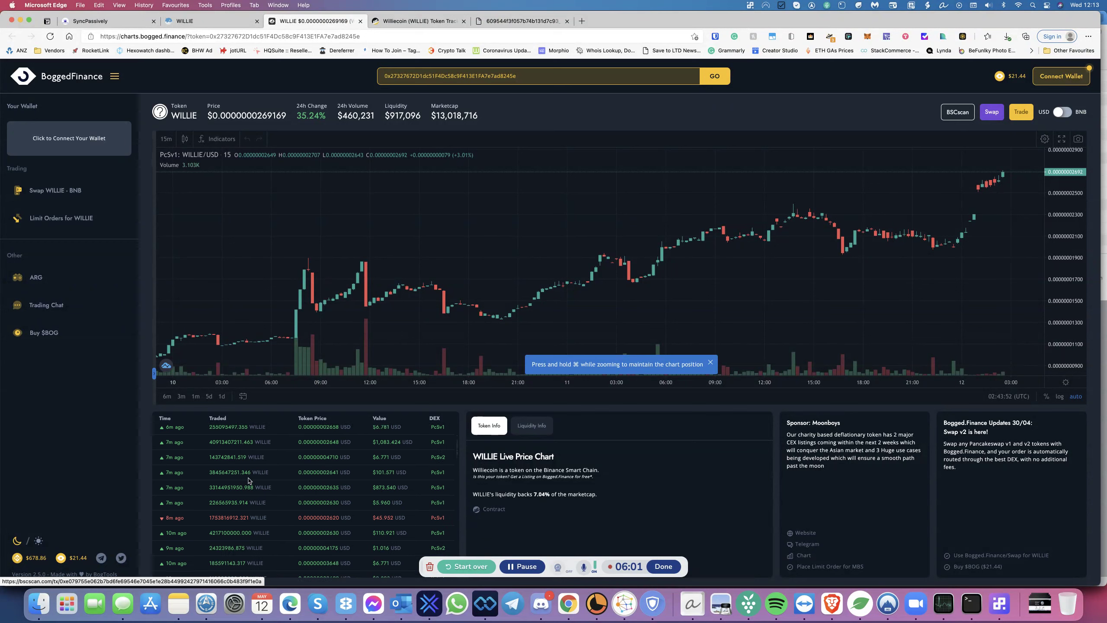
scroll(248, 480, "down", 2)
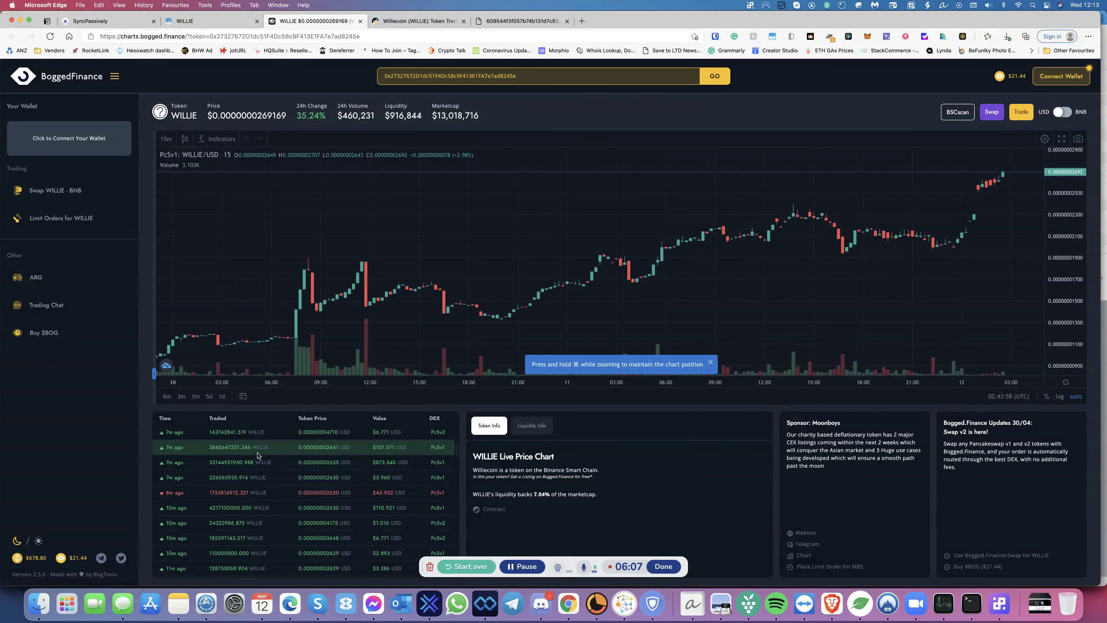
scroll(257, 455, "down", 5)
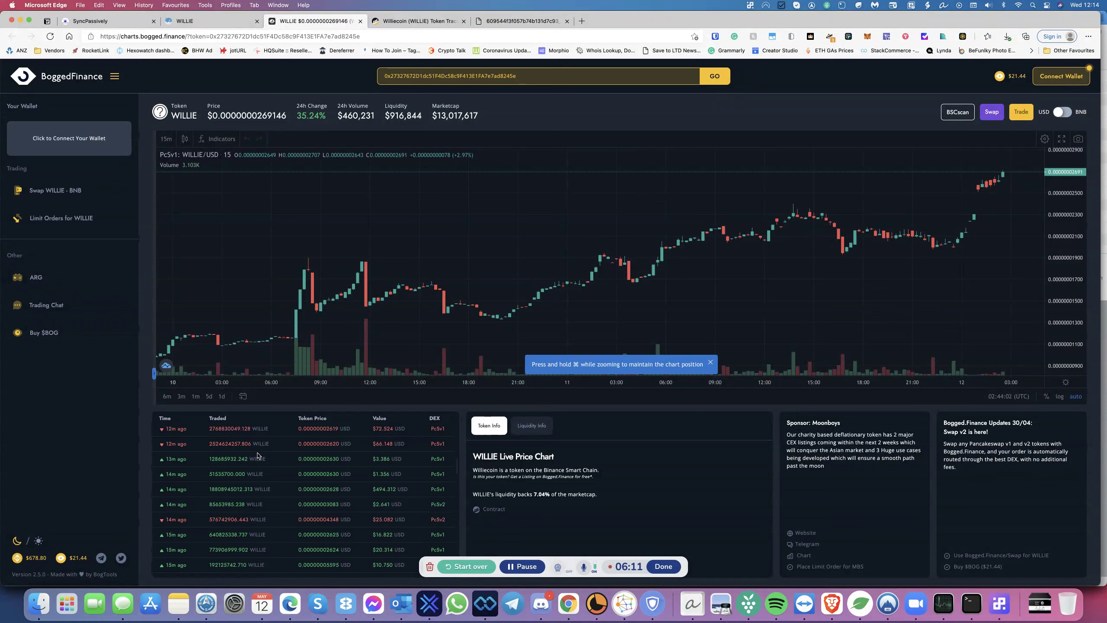
scroll(257, 455, "down", 5)
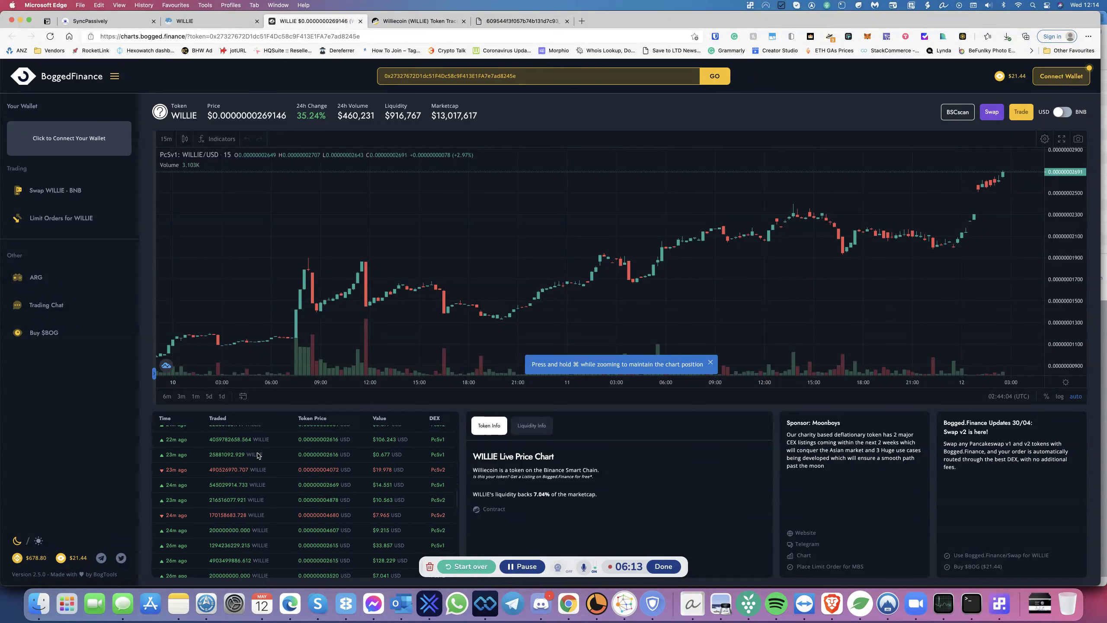
scroll(257, 455, "down", 5)
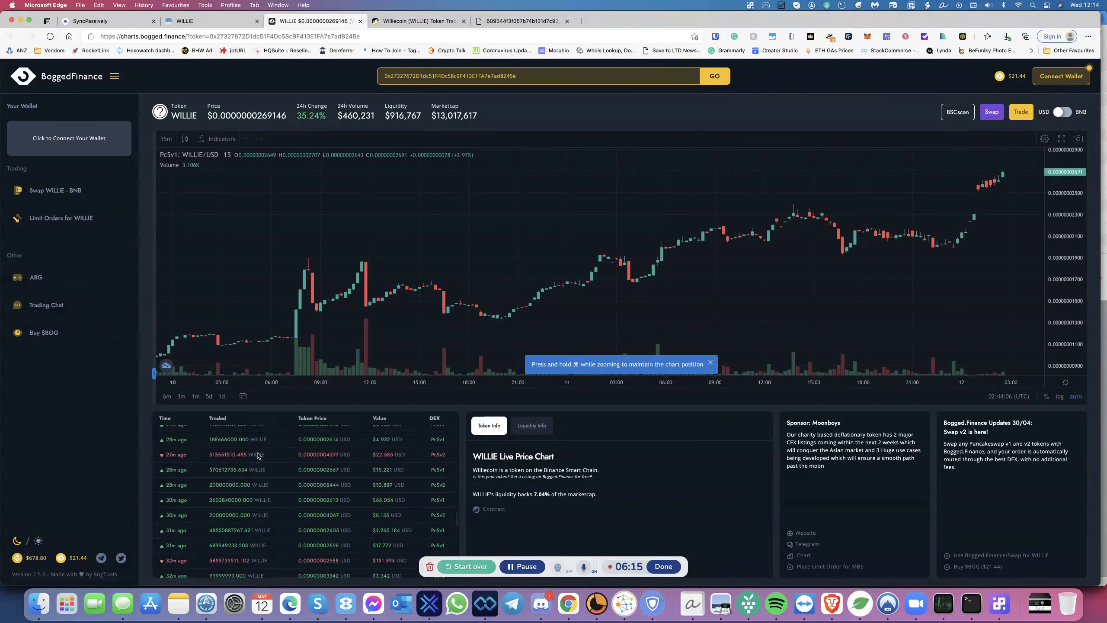
scroll(256, 455, "down", 3)
scroll(257, 455, "down", 3)
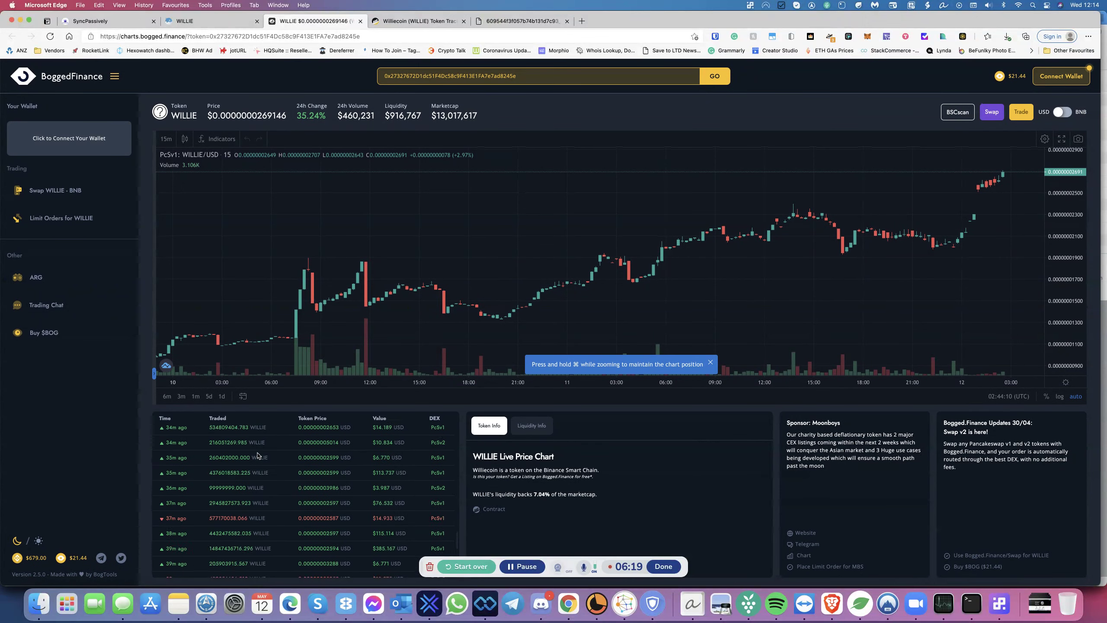
scroll(258, 454, "up", 2)
scroll(256, 455, "down", 5)
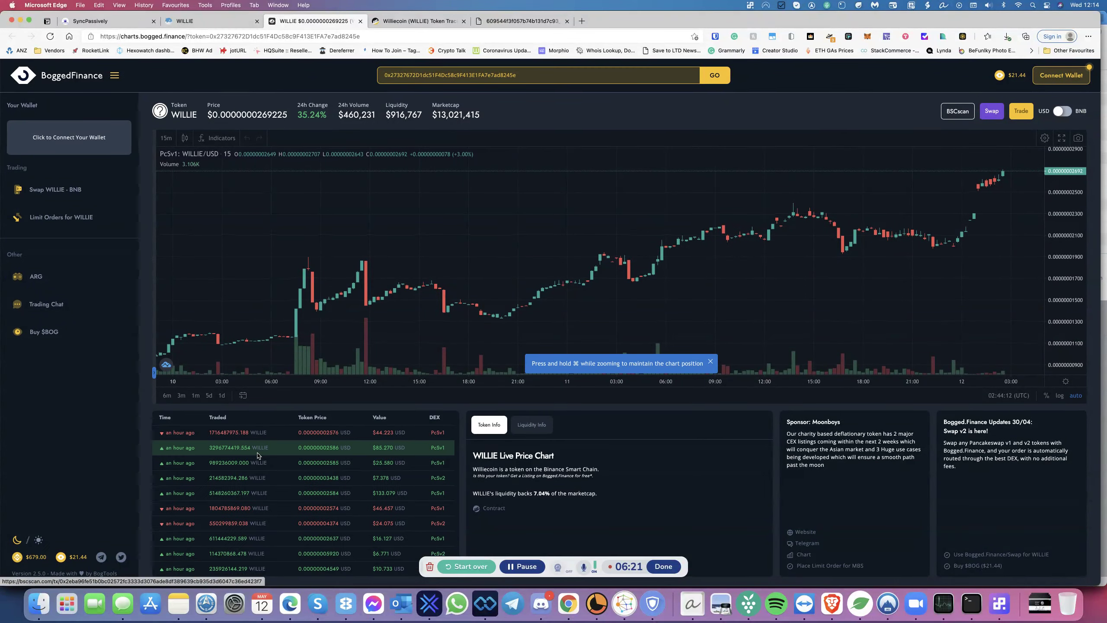
scroll(264, 520, "up", 5)
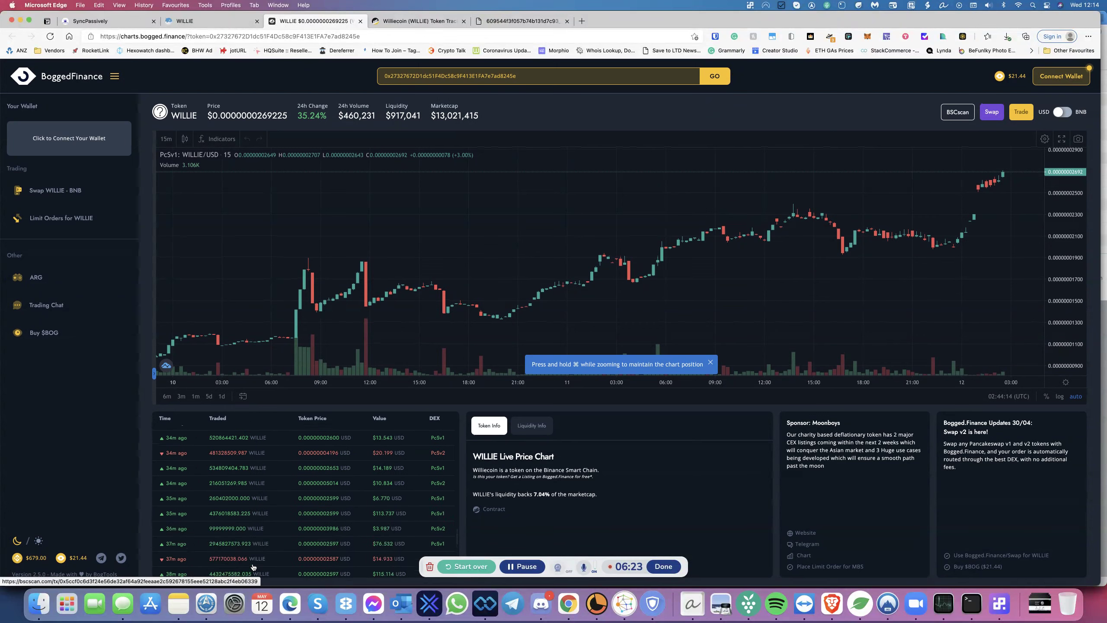
scroll(270, 499, "up", 3)
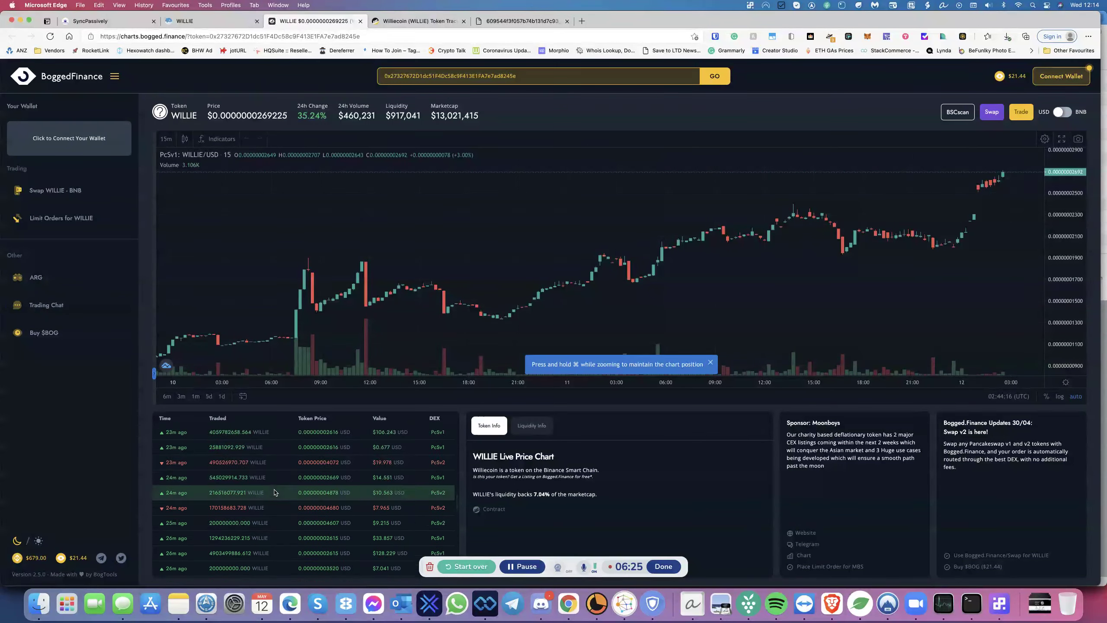
scroll(274, 493, "up", 1)
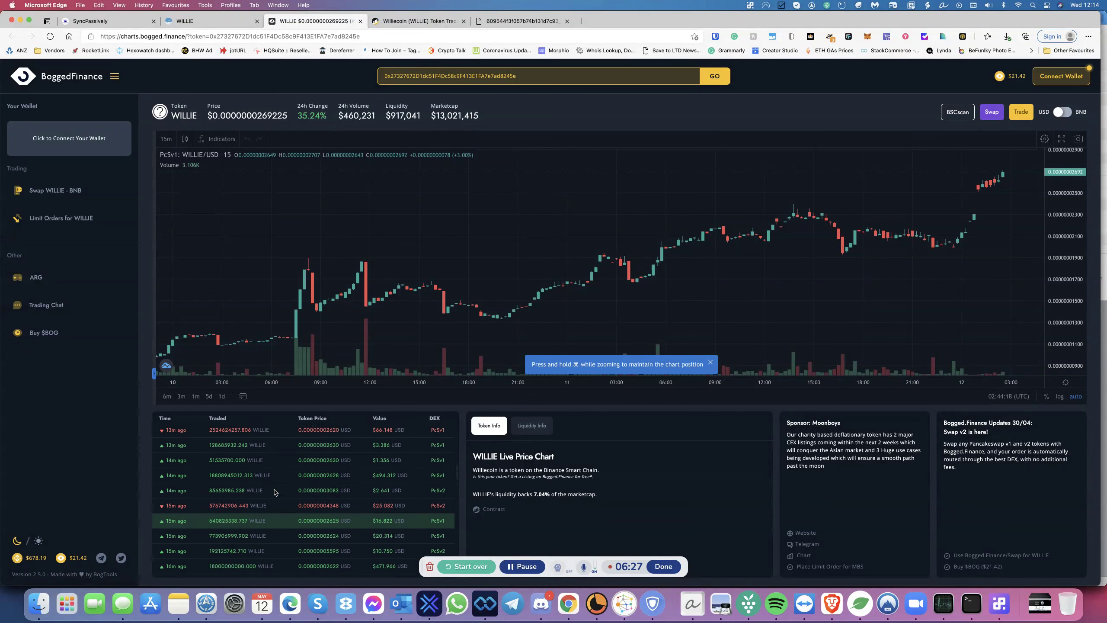
scroll(275, 493, "up", 3)
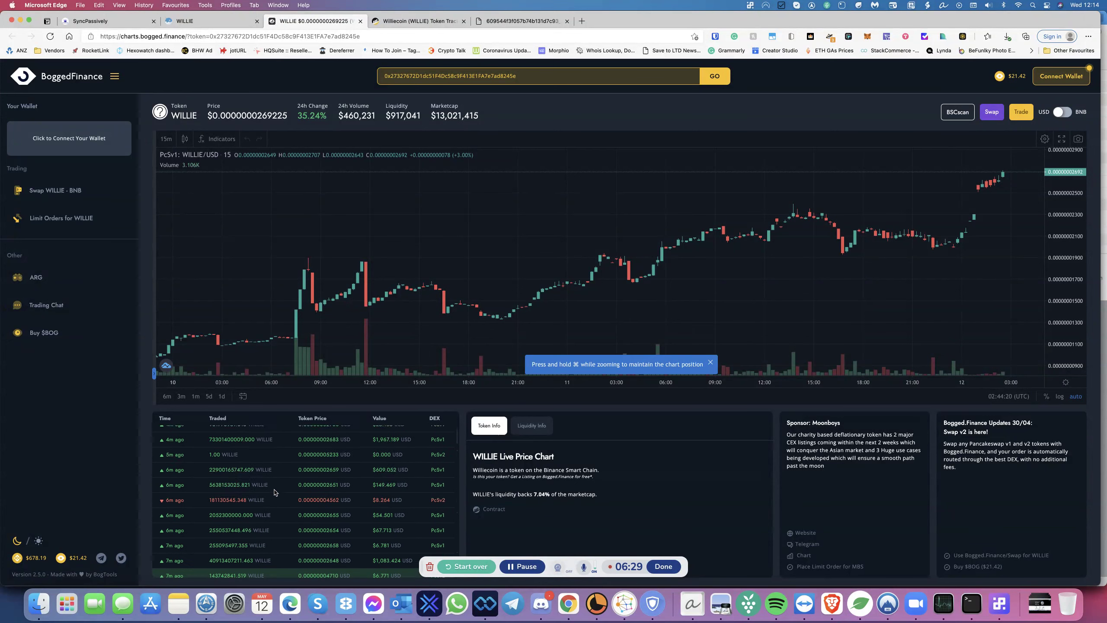
scroll(274, 493, "up", 3)
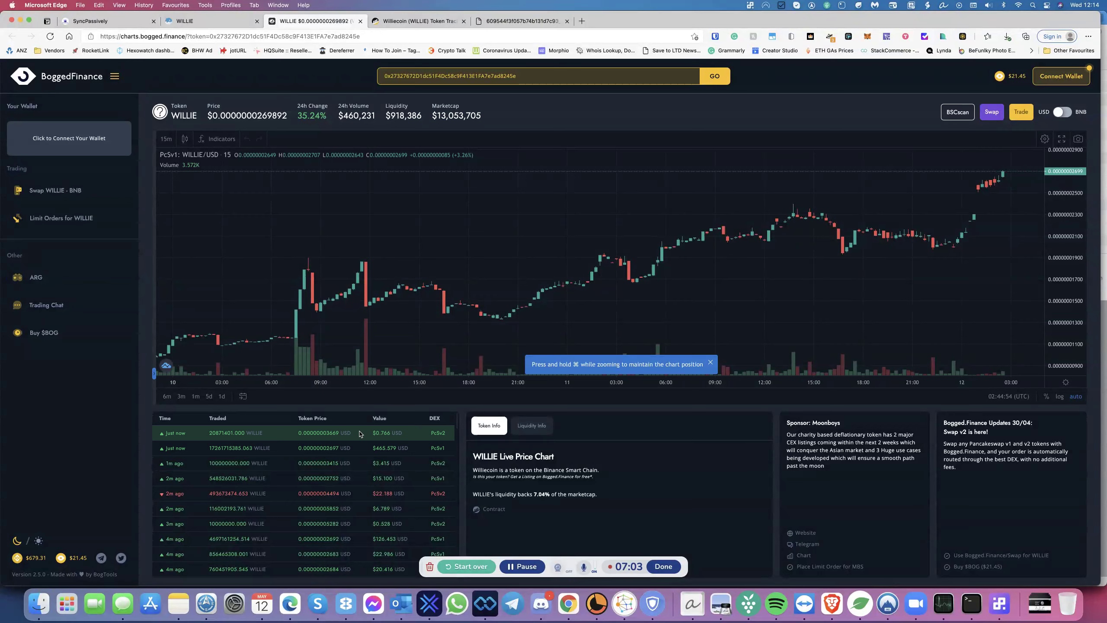
- Revisit the Willie website and whitepaper roadmap, ending on the BscScan token tracker
left_click(214, 22)
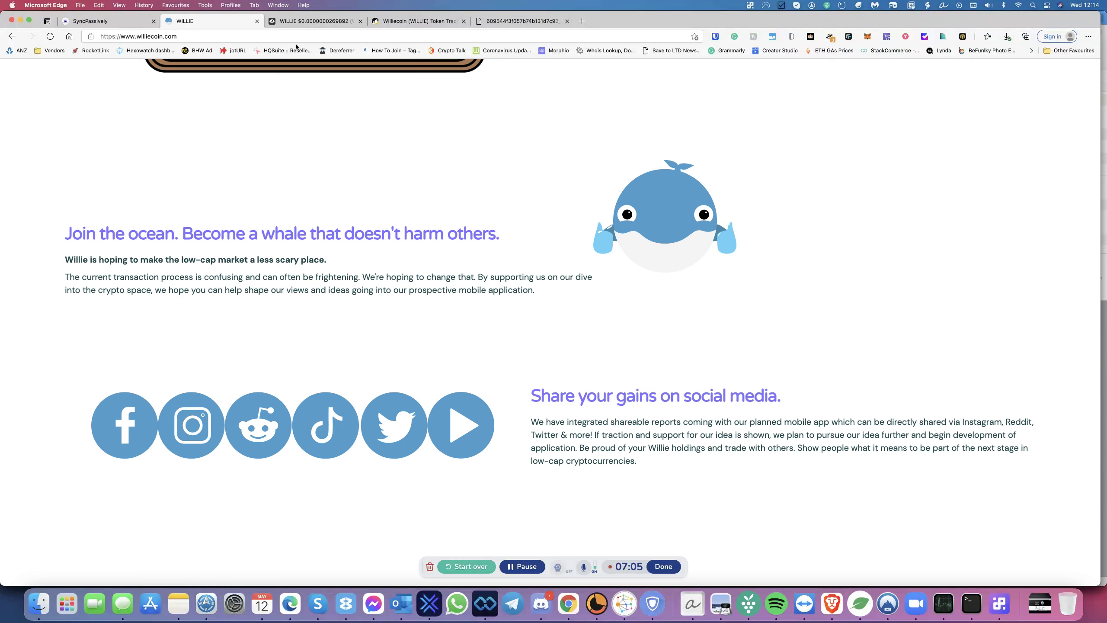
scroll(360, 170, "down", 5)
scroll(360, 170, "up", 5)
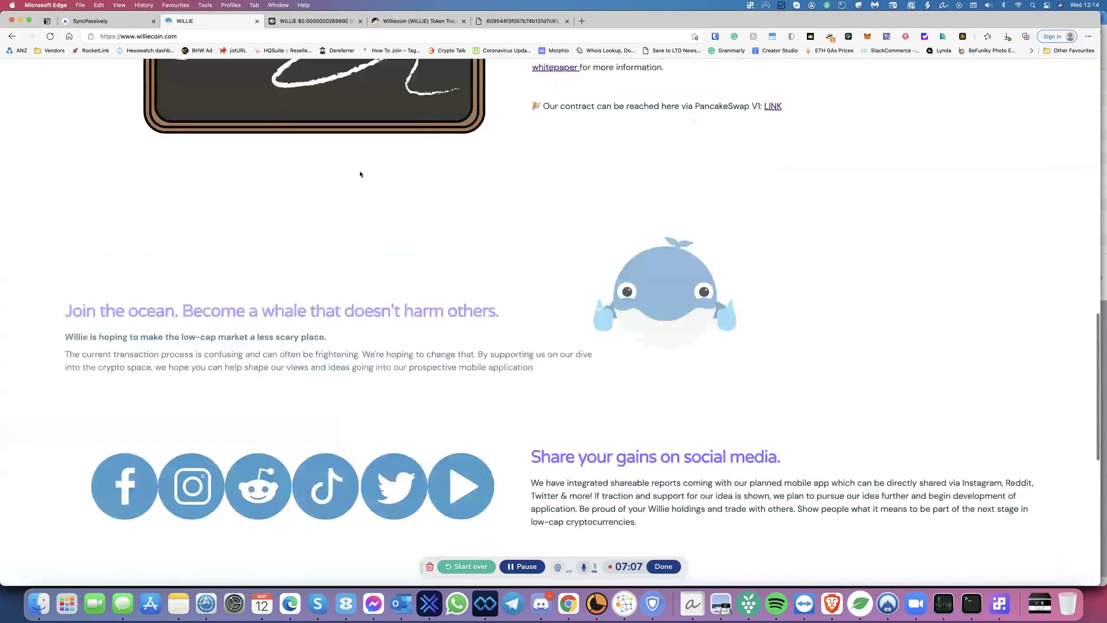
left_click(506, 21)
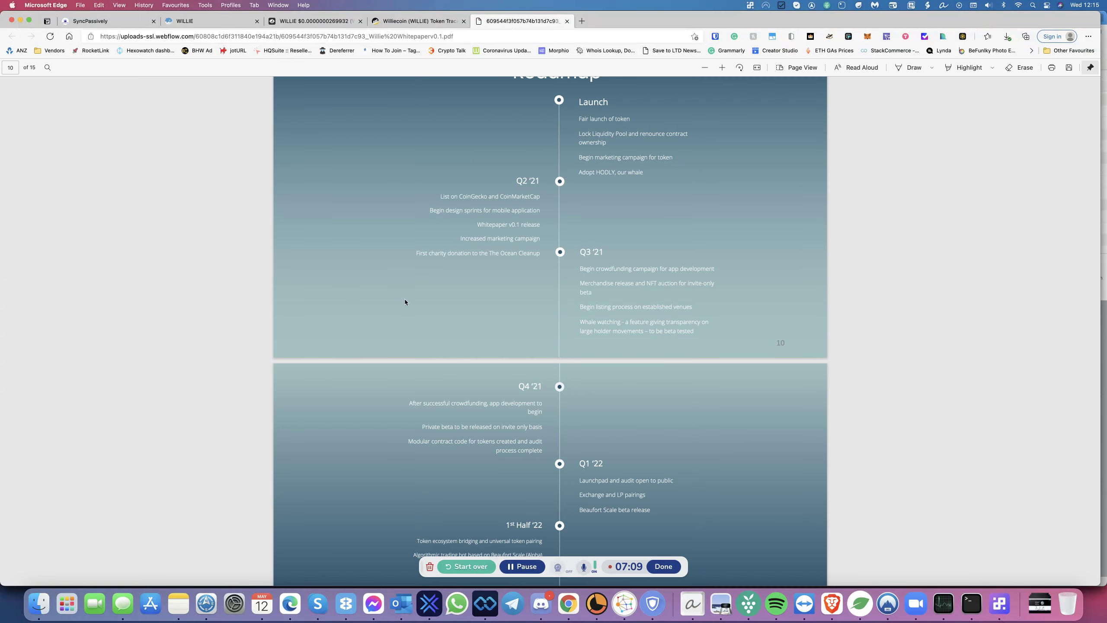
scroll(433, 300, "up", 2)
scroll(432, 300, "up", 5)
scroll(432, 300, "up", 3)
scroll(433, 300, "up", 3)
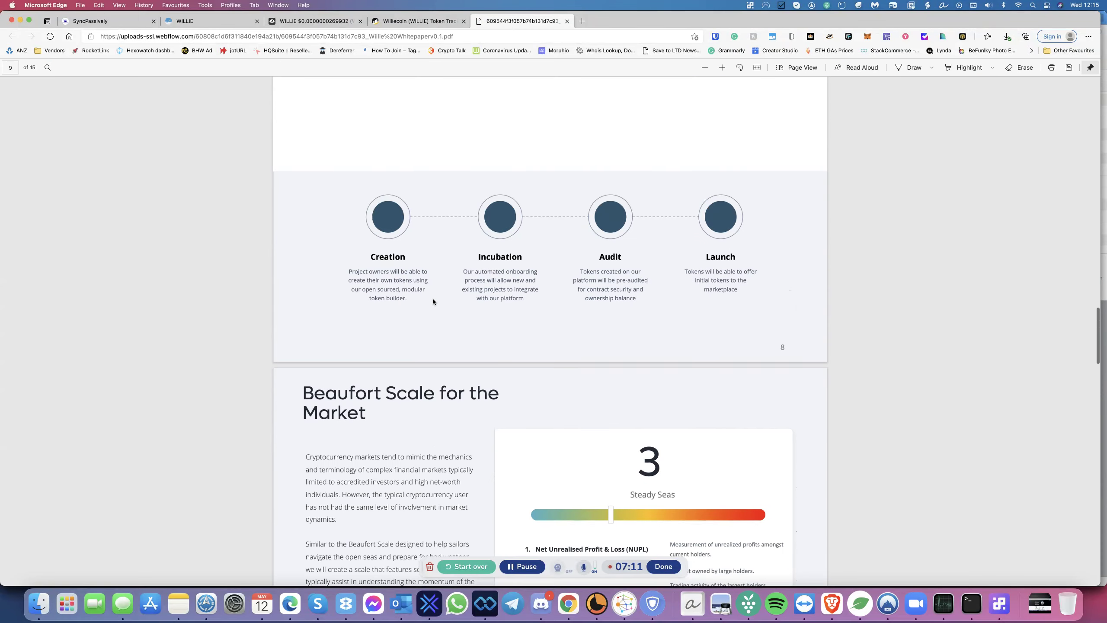
scroll(433, 297, "up", 1)
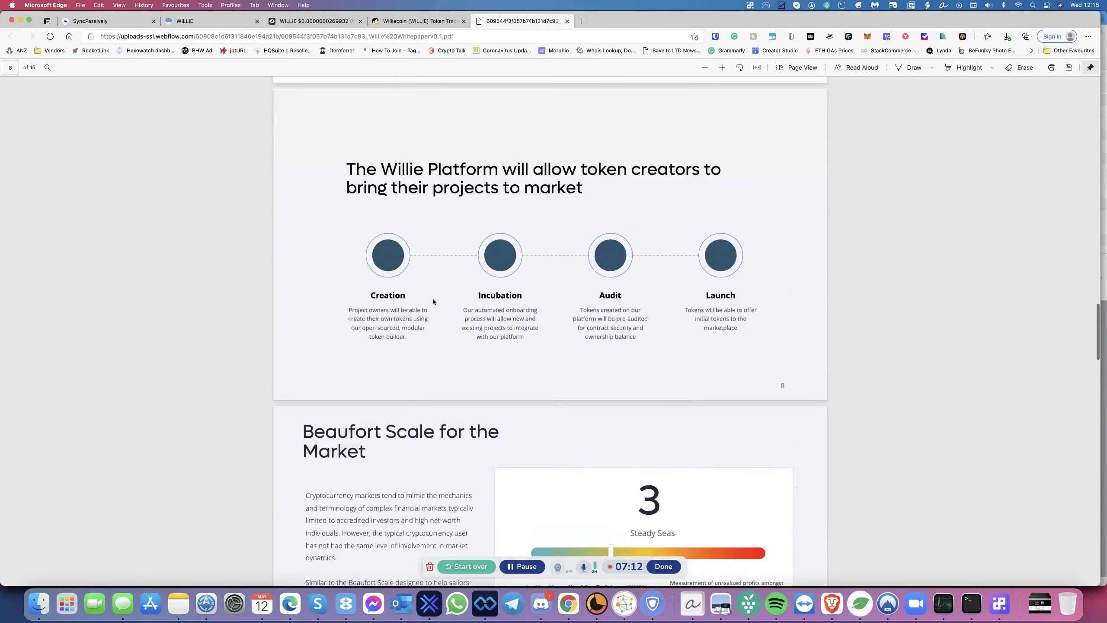
left_click(411, 22)
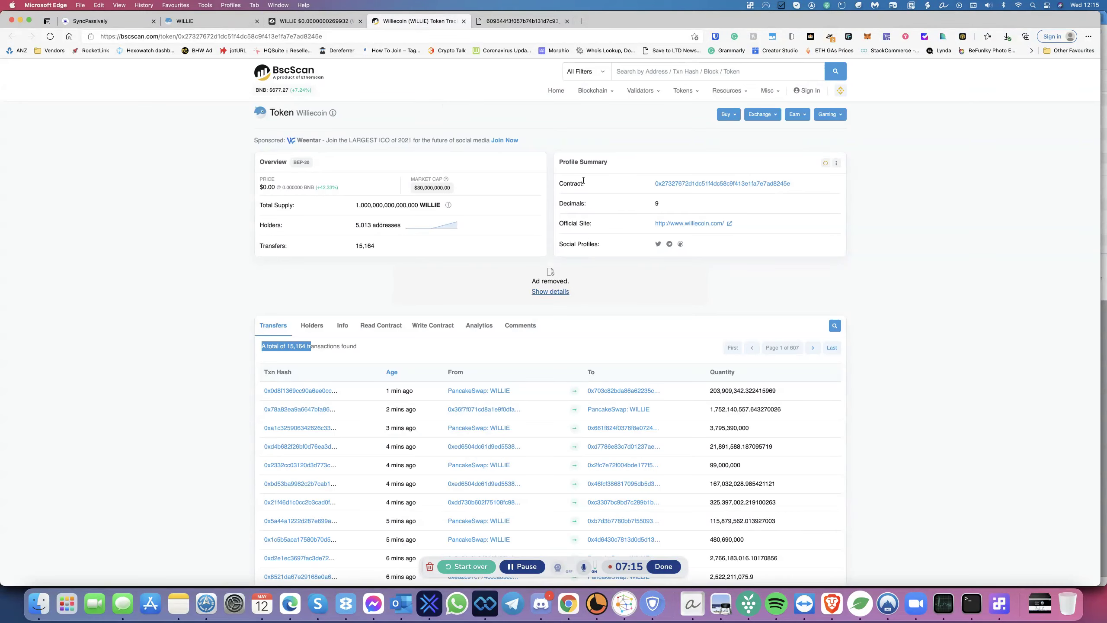
- Return to the WILLIE price chart on Bogged Finance at $13.02 million market cap
left_click(316, 22)
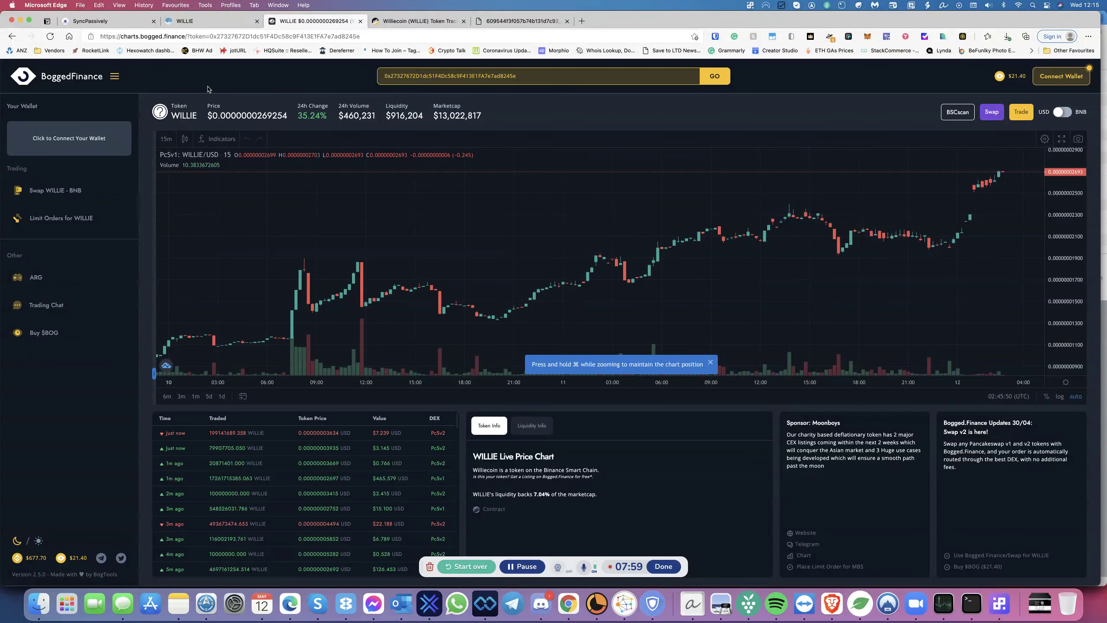
- Show the SyncPassively Crypto Tokens group feed with the Willie Coin post
left_click(124, 21)
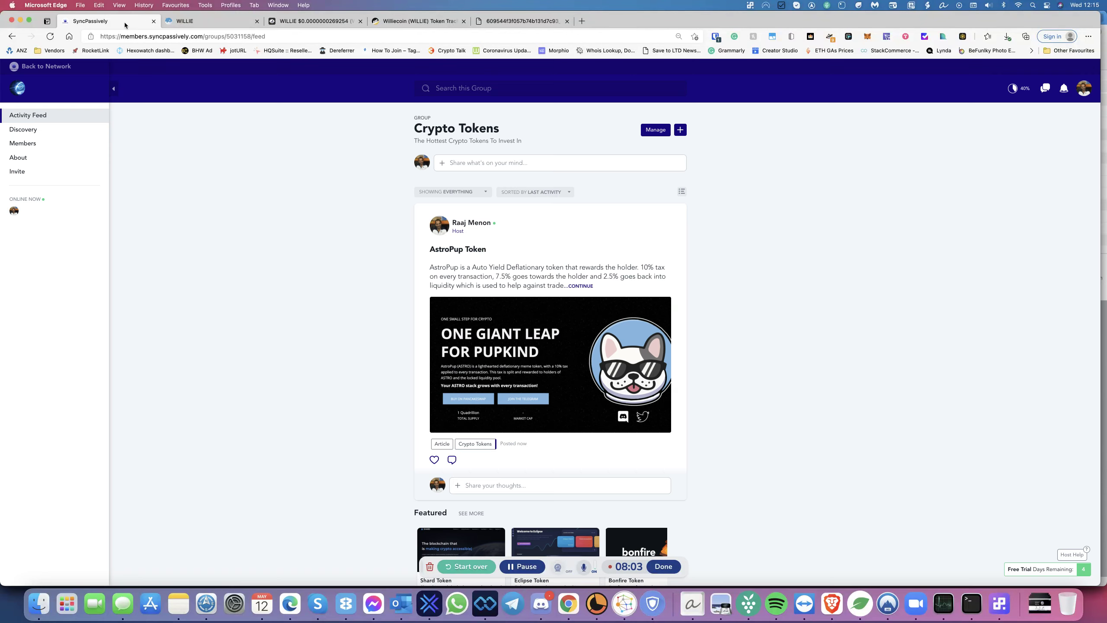
scroll(355, 250, "down", 3)
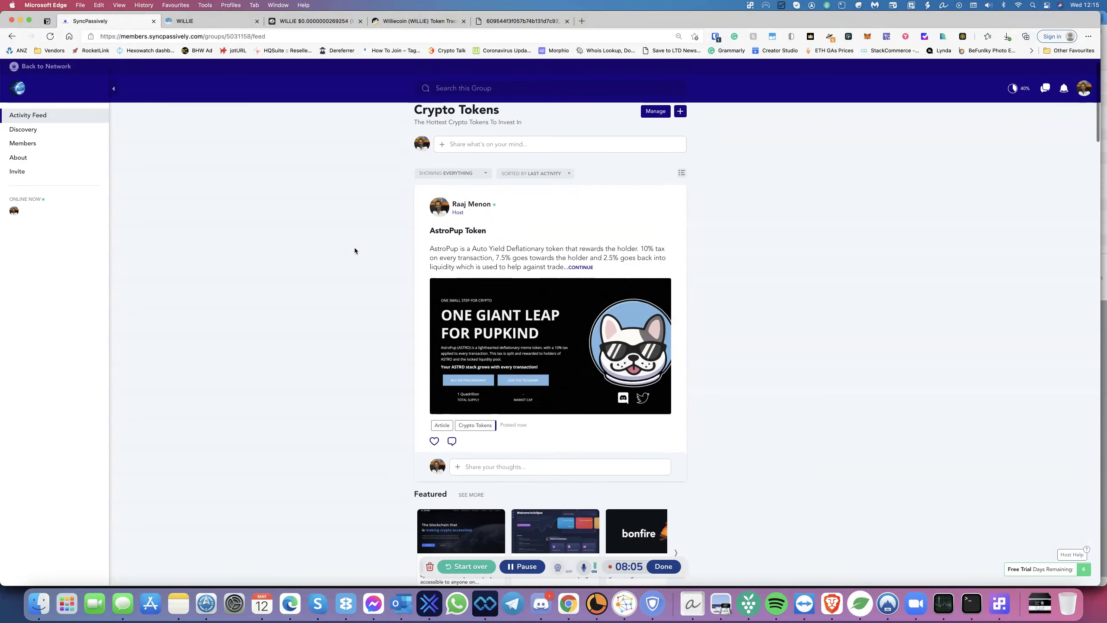
scroll(355, 250, "down", 2)
scroll(355, 250, "down", 3)
scroll(354, 250, "down", 1)
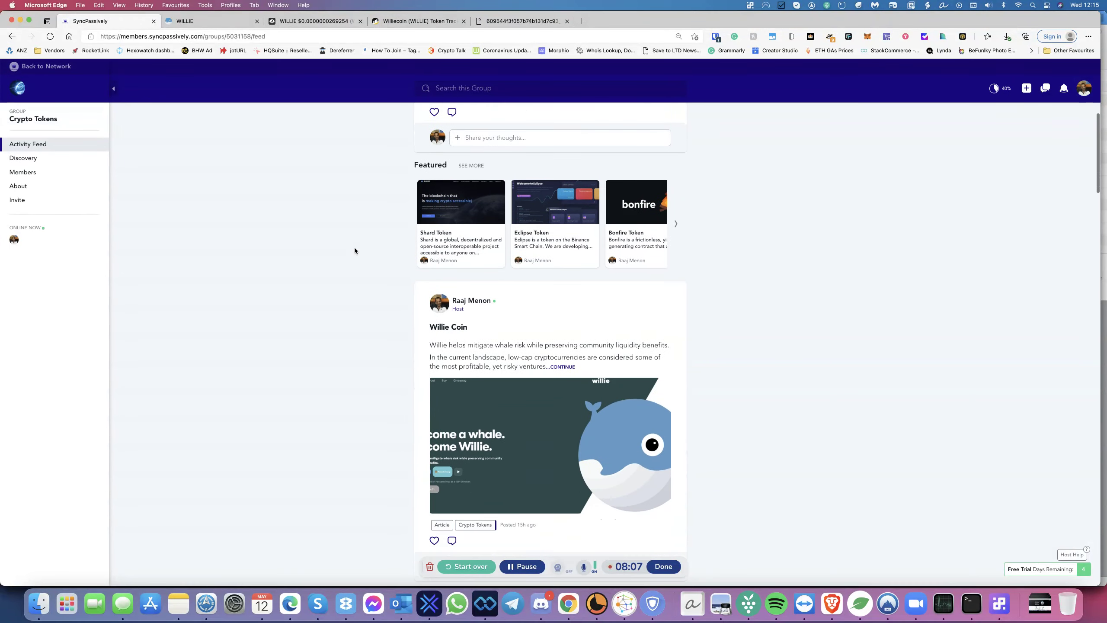
scroll(355, 250, "down", 3)
scroll(355, 247, "down", 1)
scroll(435, 223, "up", 1)
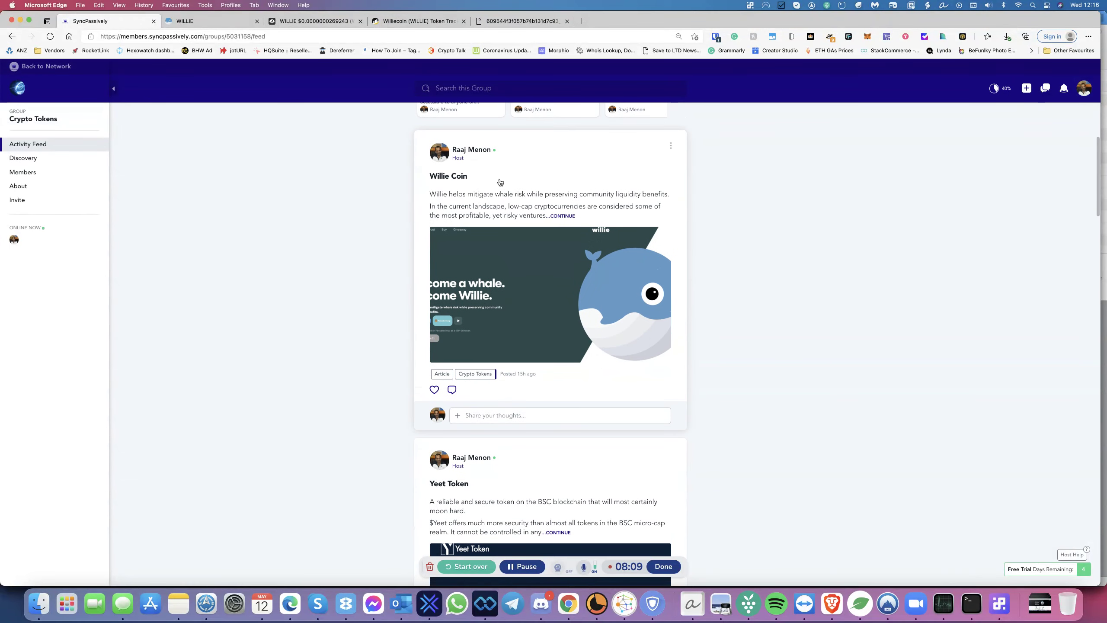
left_click(566, 215)
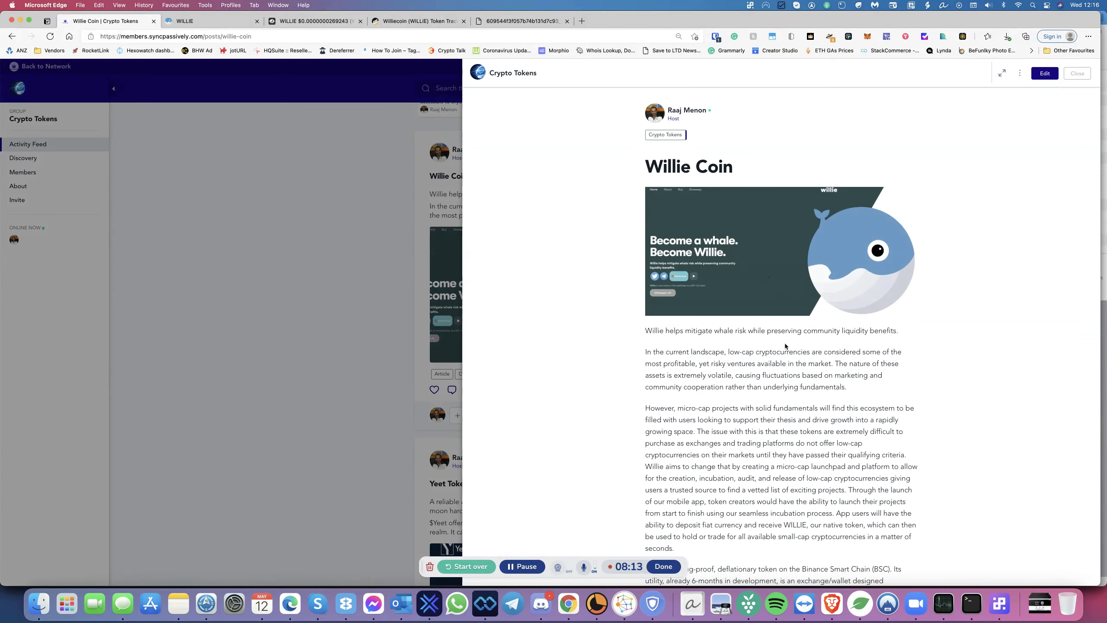
scroll(785, 346, "down", 2)
scroll(785, 347, "down", 1)
scroll(784, 303, "up", 3)
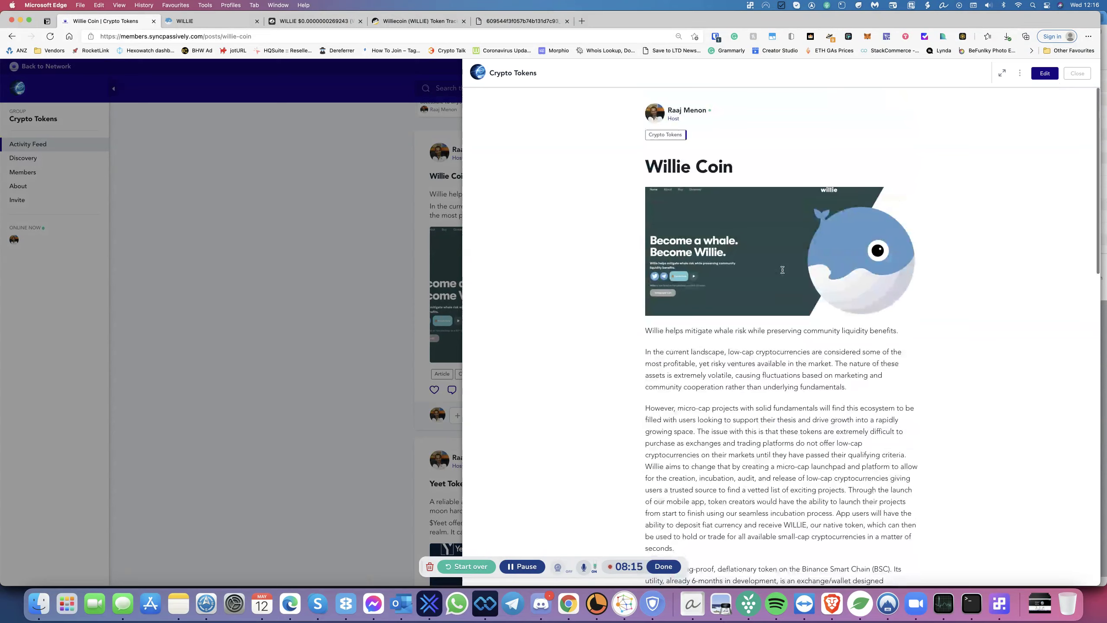
scroll(783, 275, "down", 5)
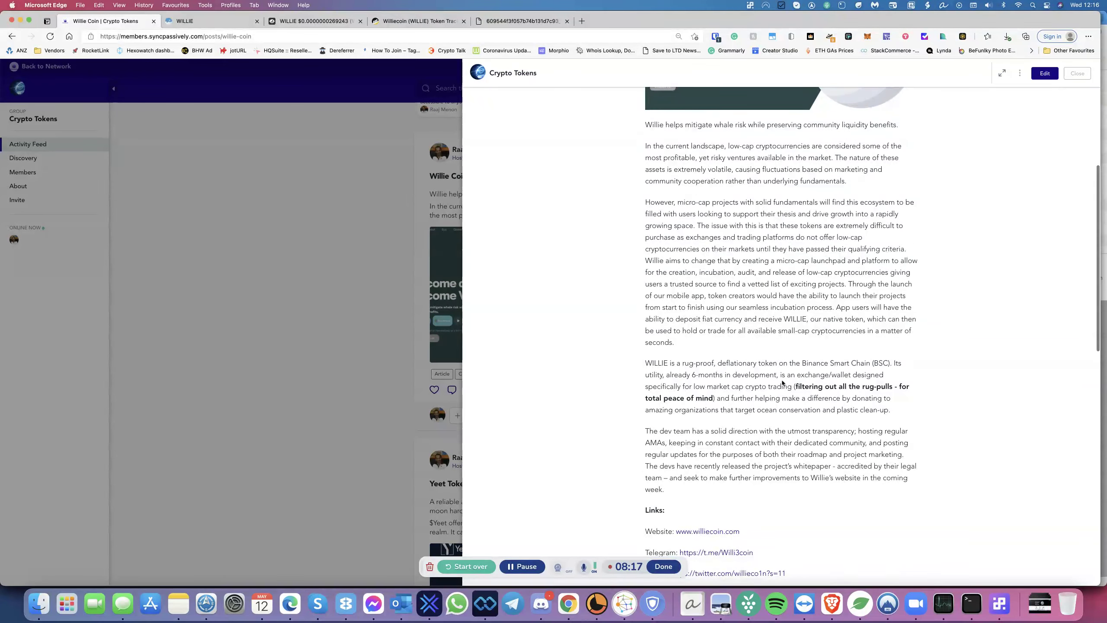
scroll(783, 383, "down", 3)
scroll(692, 347, "down", 2)
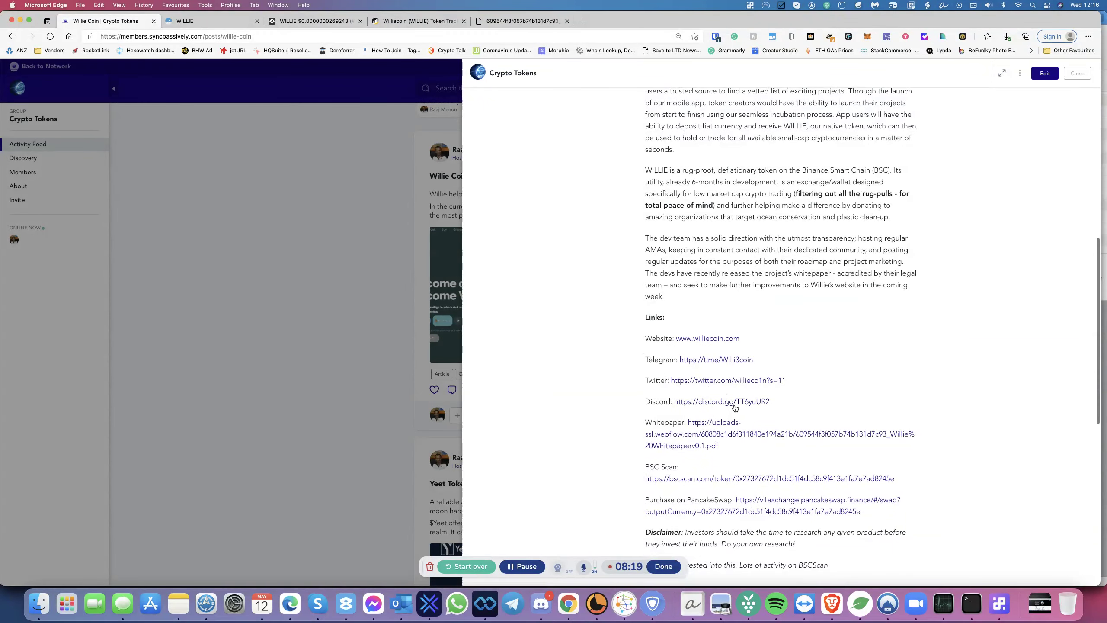
scroll(734, 405, "down", 1)
scroll(735, 407, "down", 1)
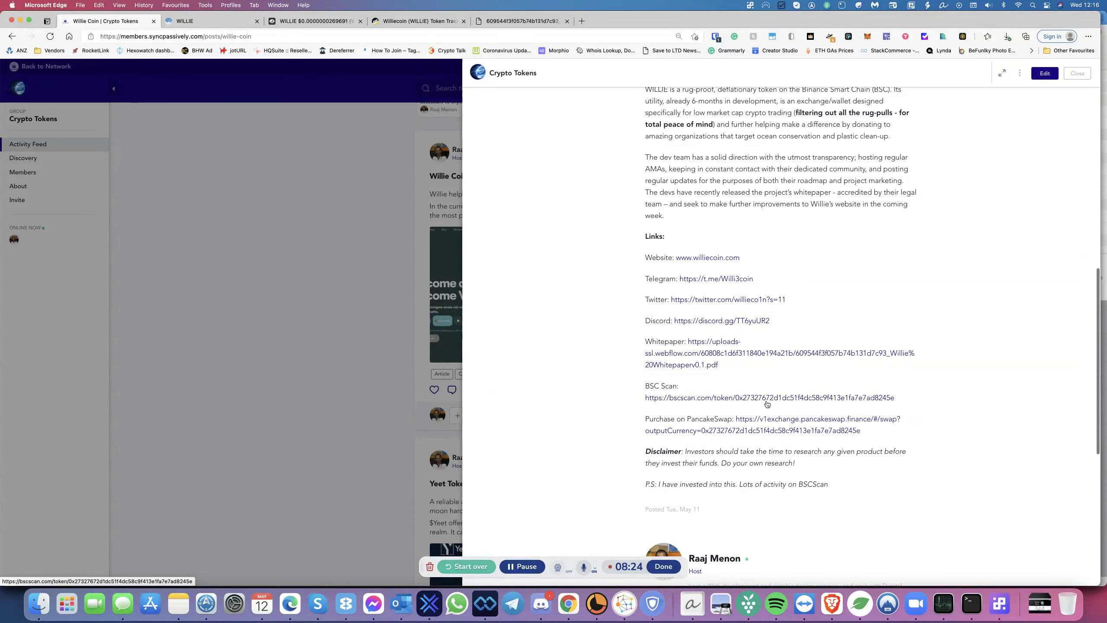
scroll(646, 381, "up", 1)
scroll(645, 381, "up", 4)
scroll(646, 381, "up", 6)
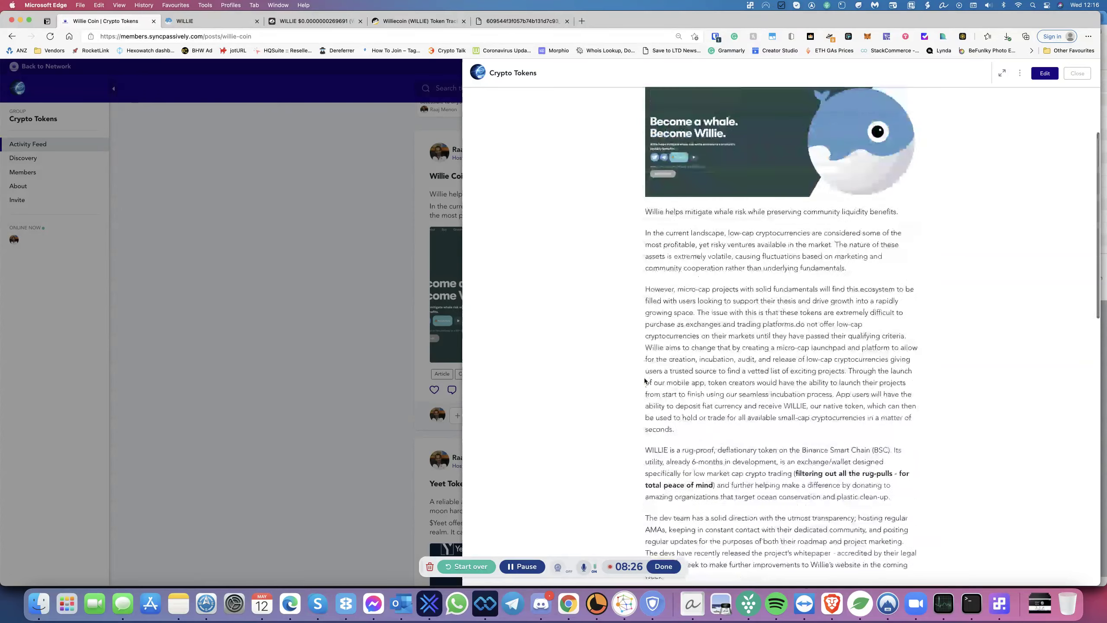
scroll(645, 380, "up", 4)
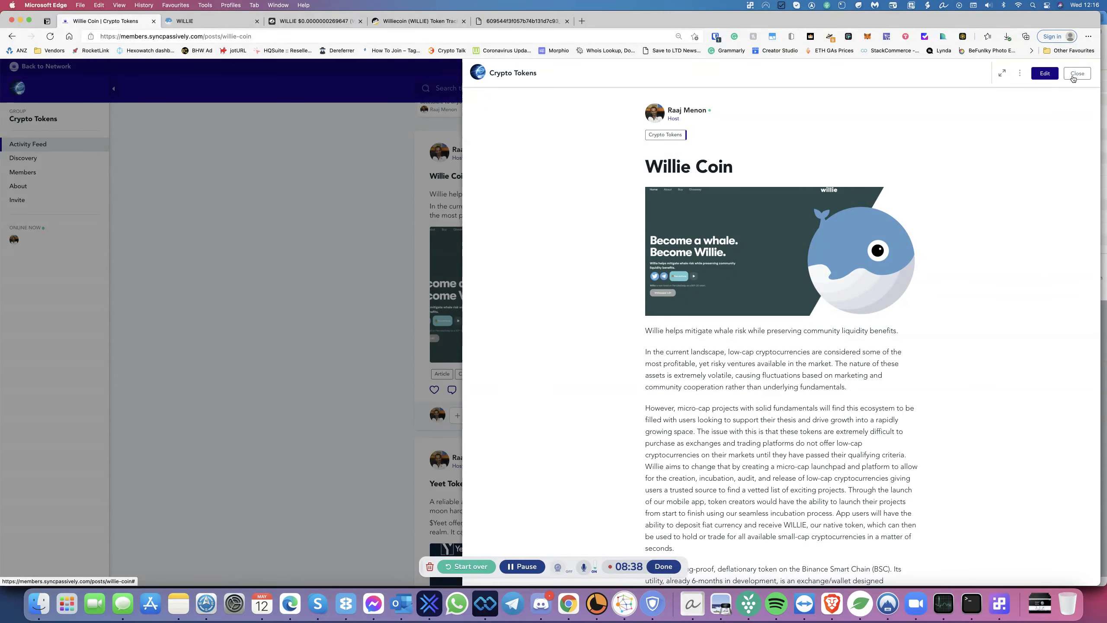
left_click(1077, 75)
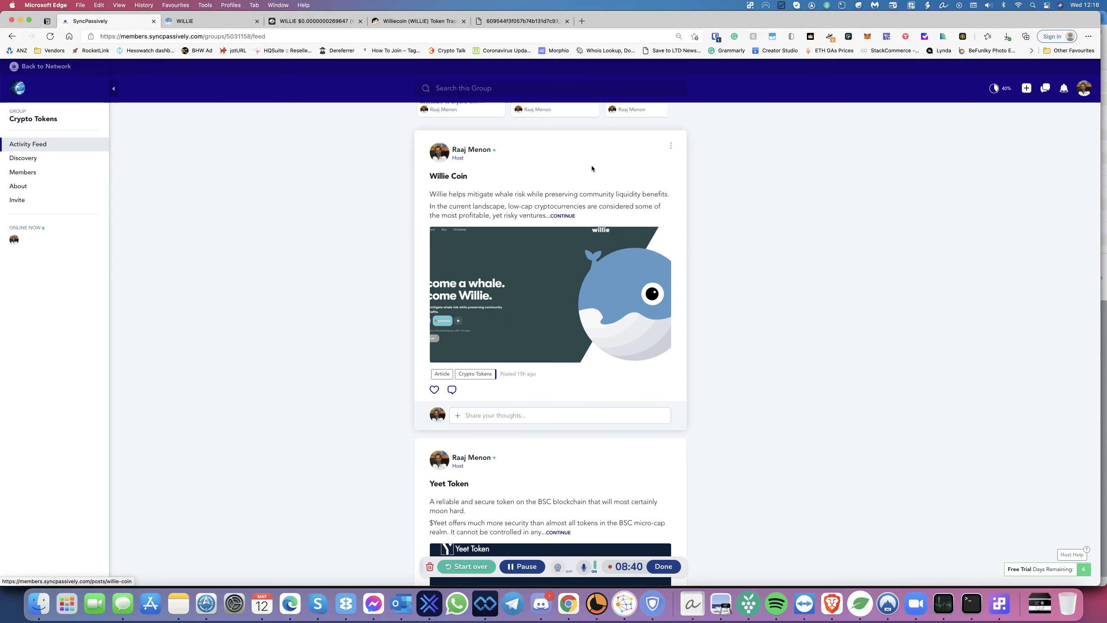